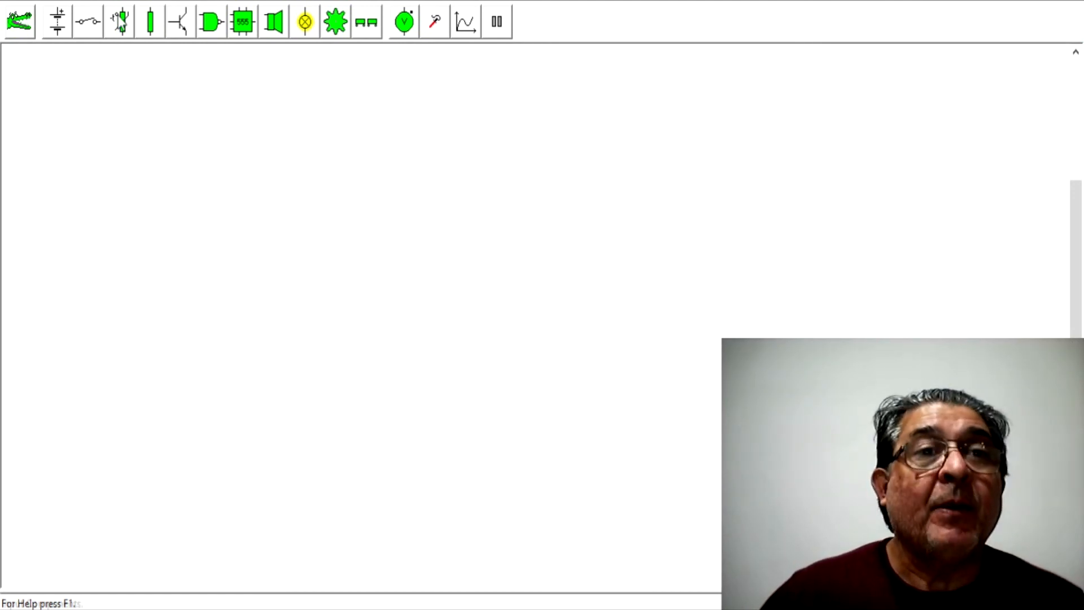
- Place a 9 V battery, a vertical red LED and a switch, with the LED level with the battery and the switch above
{"action": "left_click_drag", "start_coordinate": [60, 21], "coordinate": [135, 237]}
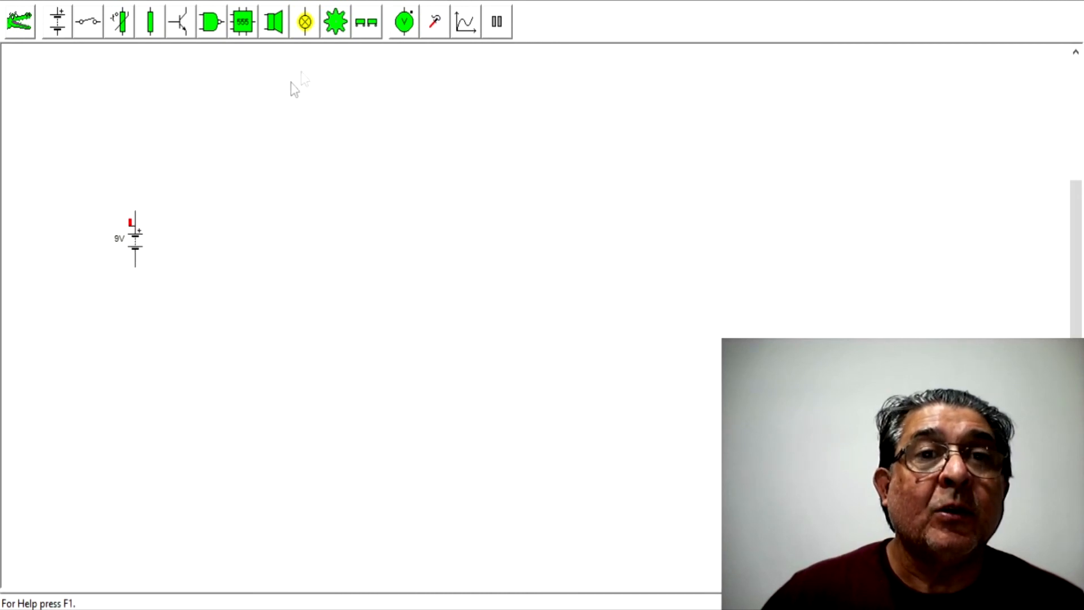
{"action": "left_click", "coordinate": [305, 21]}
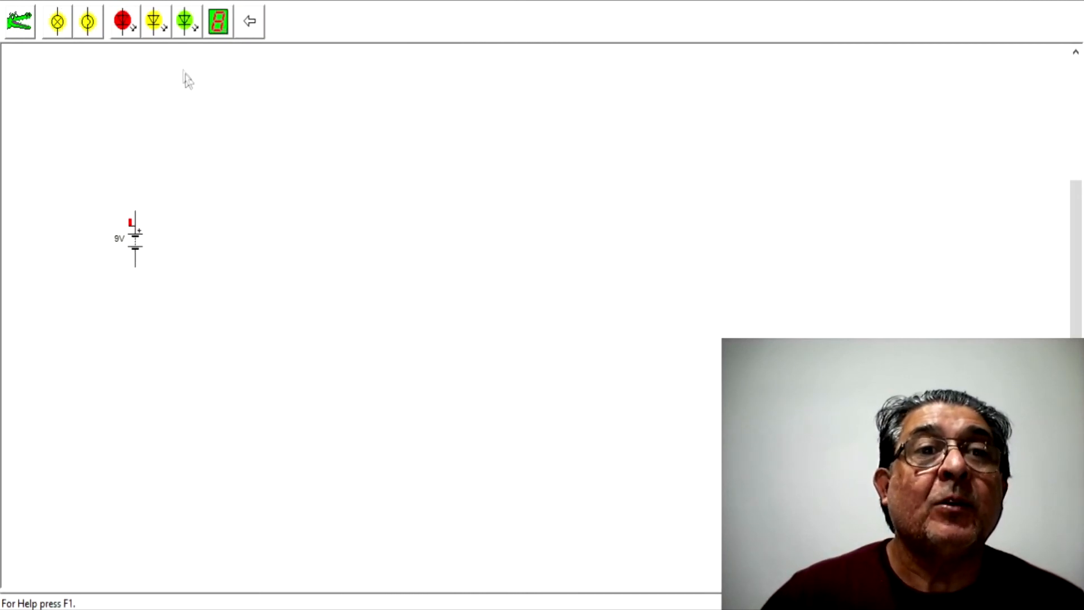
{"action": "left_click_drag", "start_coordinate": [122, 22], "coordinate": [256, 214]}
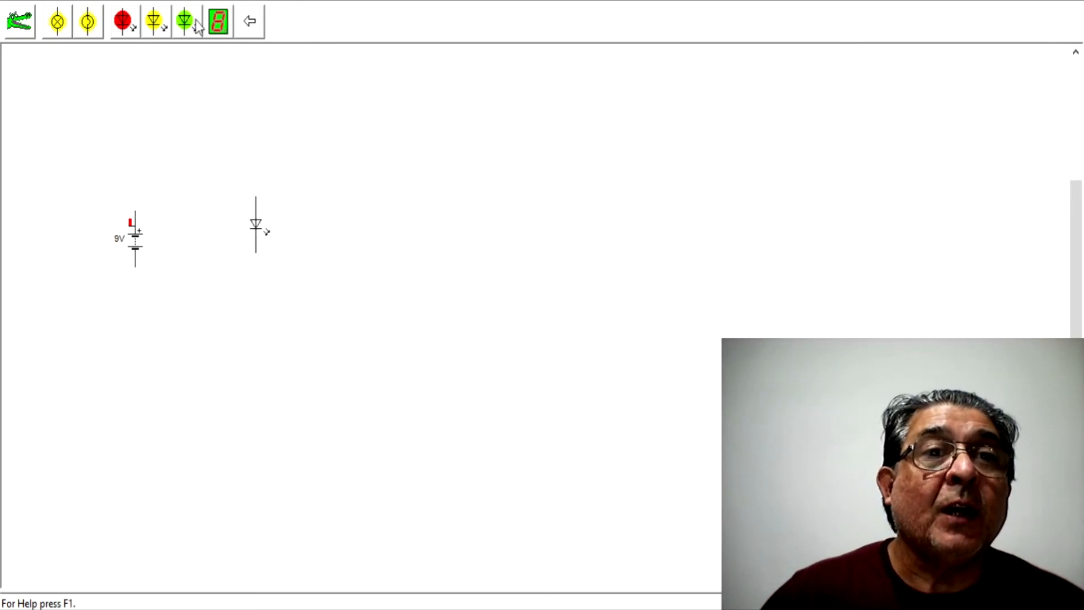
{"action": "left_click", "coordinate": [249, 21]}
{"action": "left_click_drag", "start_coordinate": [92, 20], "coordinate": [179, 138]}
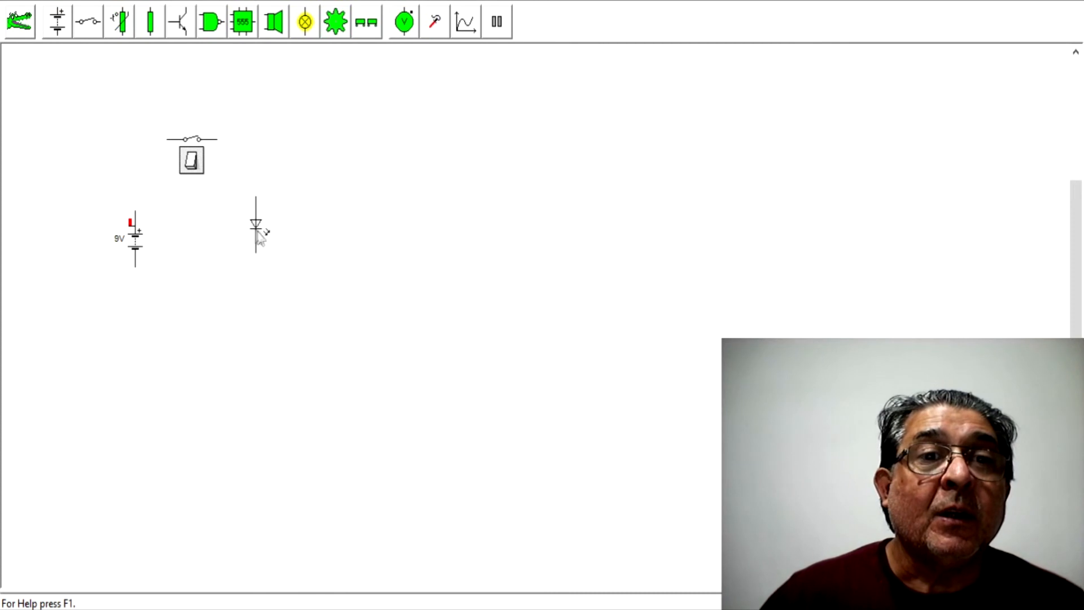
{"action": "left_click_drag", "start_coordinate": [263, 237], "coordinate": [307, 251]}
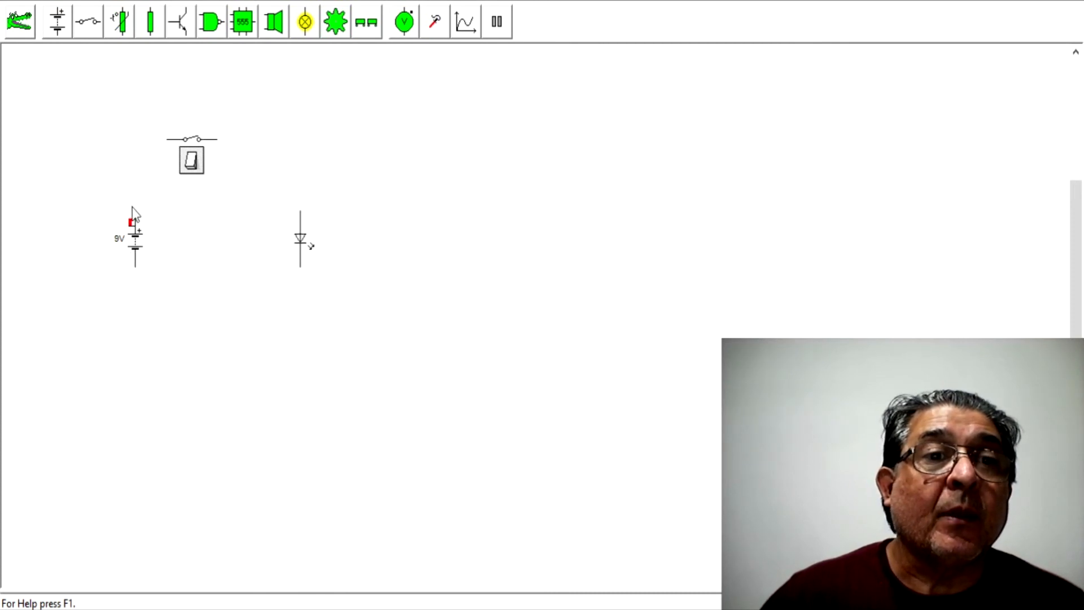
- Wire the battery, switch and red LED into one closed loop and turn the switch on
{"action": "mouse_move", "coordinate": [134, 210]}
{"action": "left_mouse_down"}
{"action": "mouse_move", "coordinate": [172, 139]}
{"action": "mouse_move", "coordinate": [297, 142]}
{"action": "mouse_move", "coordinate": [301, 211]}
{"action": "left_mouse_up"}
{"action": "mouse_move", "coordinate": [134, 268]}
{"action": "left_mouse_down"}
{"action": "mouse_move", "coordinate": [139, 255]}
{"action": "mouse_move", "coordinate": [181, 291]}
{"action": "mouse_move", "coordinate": [302, 311]}
{"action": "mouse_move", "coordinate": [310, 255]}
{"action": "mouse_move", "coordinate": [301, 275]}
{"action": "left_mouse_up"}
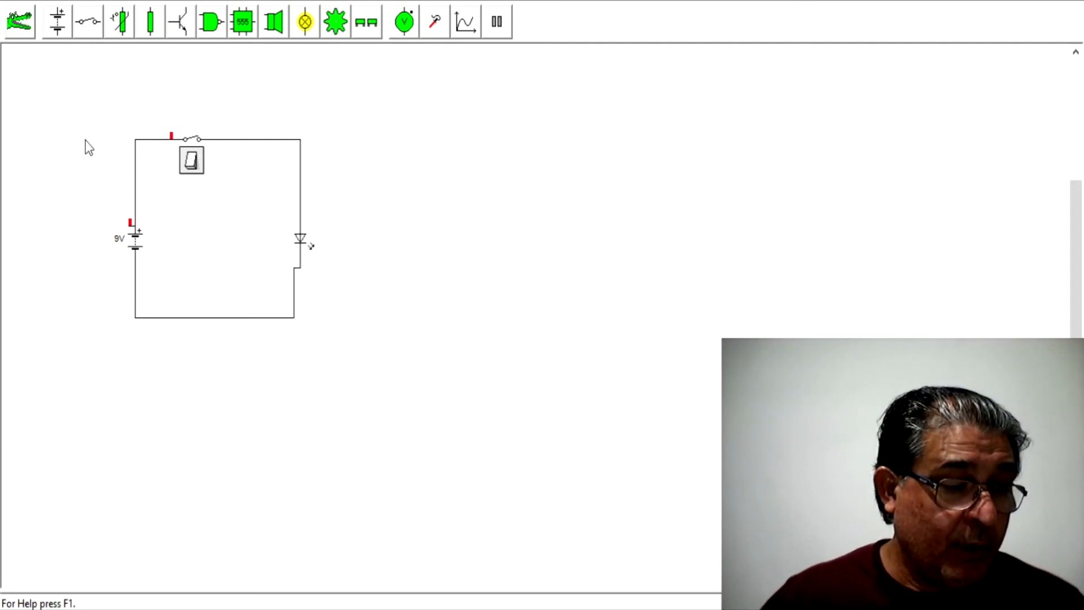
{"action": "left_click", "coordinate": [191, 162]}
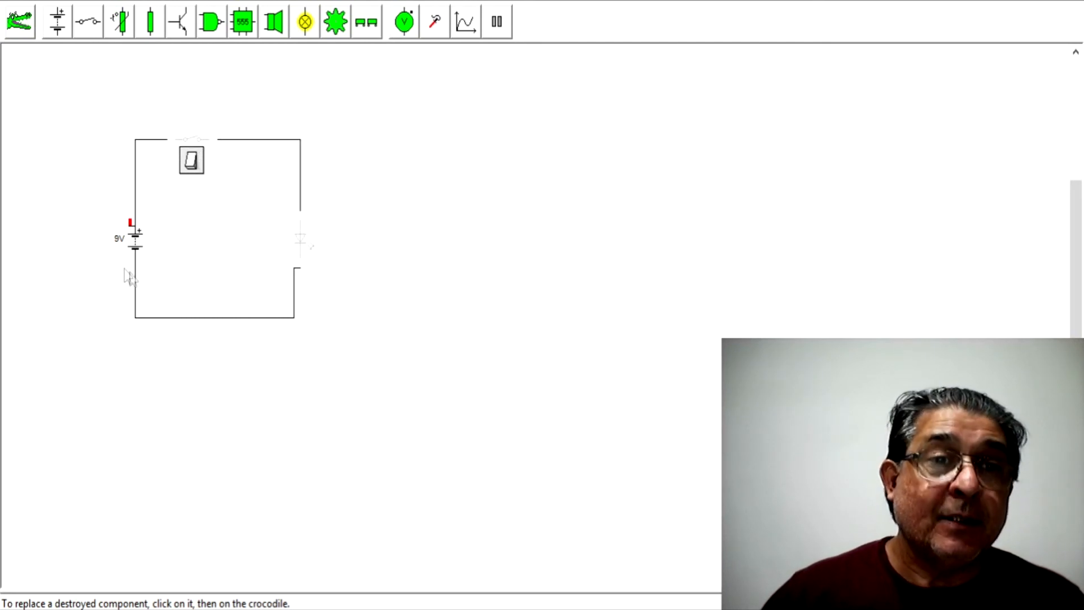
- Replace the destroyed switch and LED, set the battery to 1.8 V and leave the switch closed
{"action": "left_click", "coordinate": [19, 21]}
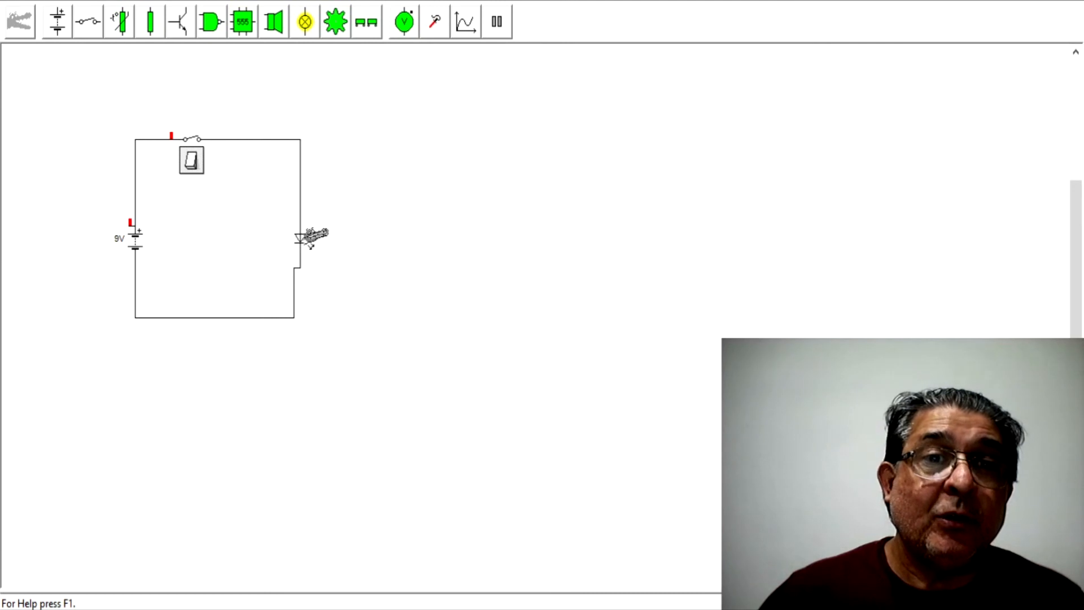
{"action": "left_click", "coordinate": [20, 31]}
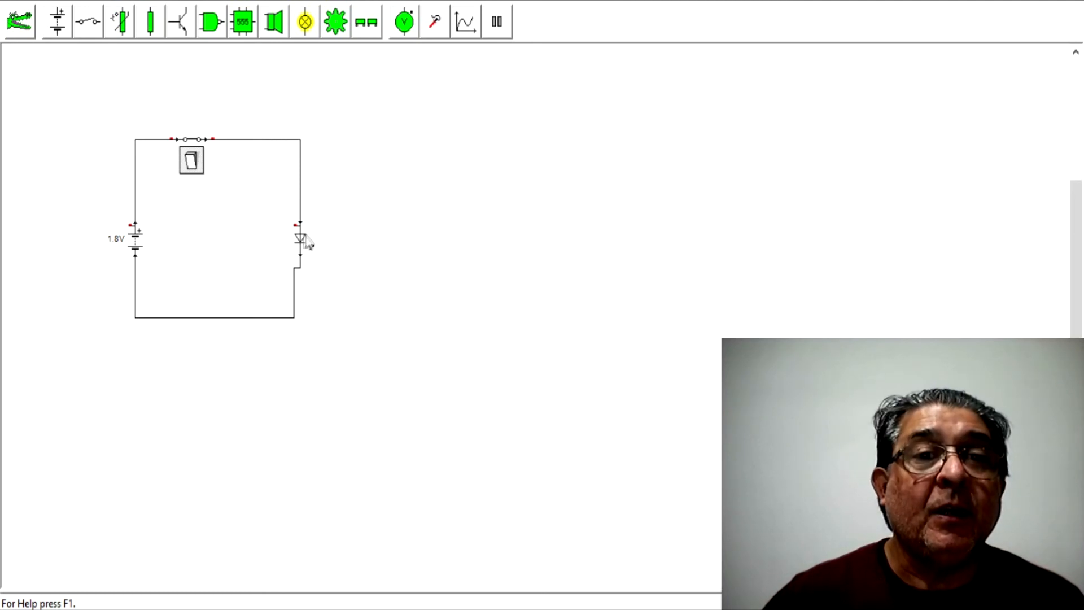
- Pull the red LED out of the circuit and delete it
{"action": "left_click_drag", "start_coordinate": [309, 242], "coordinate": [428, 223]}
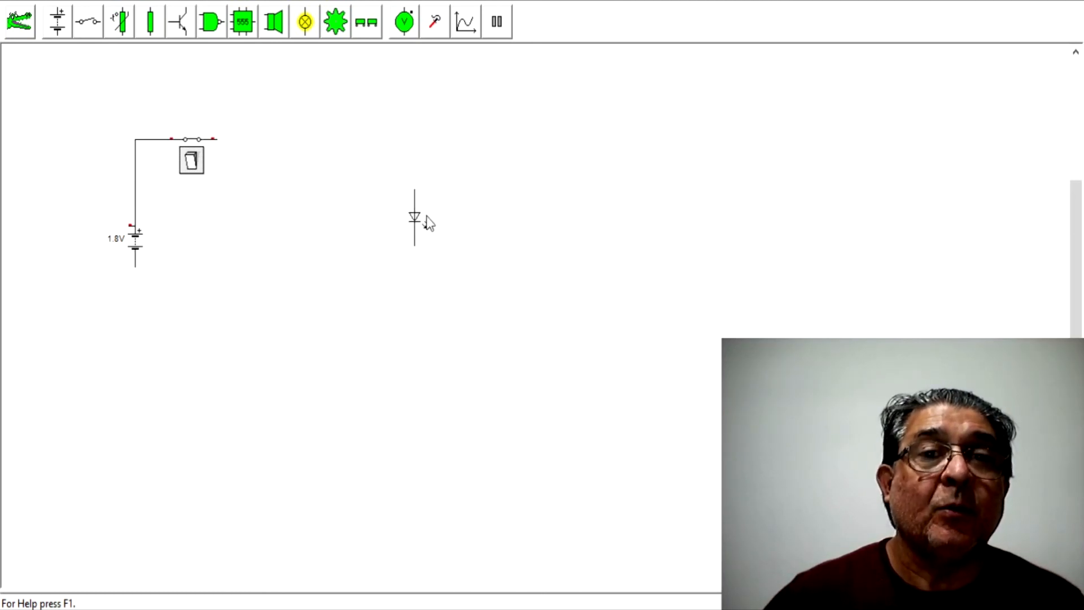
{"action": "left_click", "coordinate": [19, 20]}
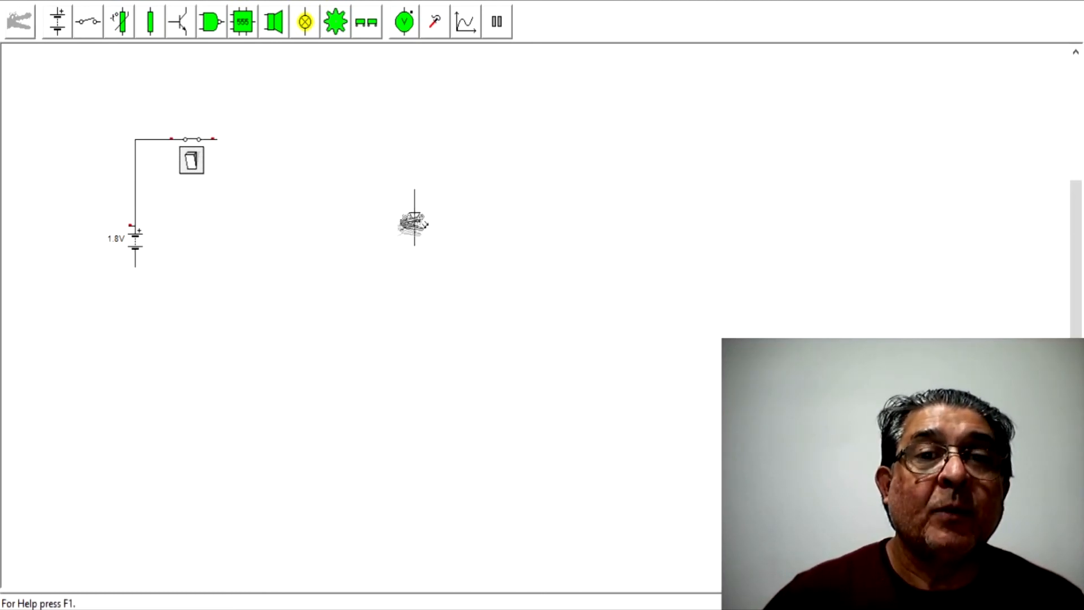
{"action": "left_click", "coordinate": [416, 216]}
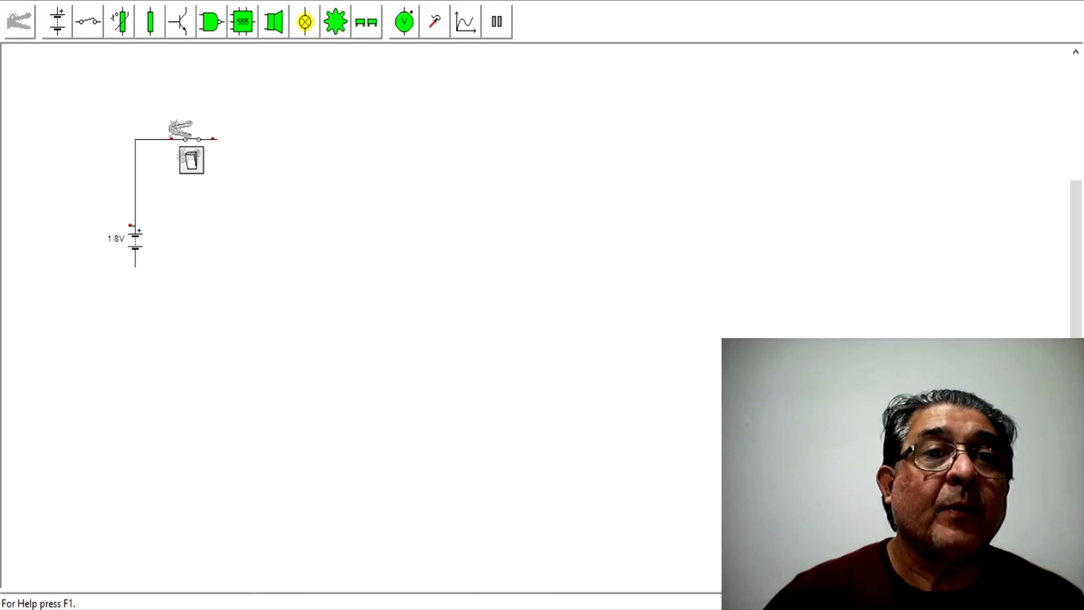
- Place a red, a yellow and a green LED horizontally, one below the other, beside the battery and switch
{"action": "left_click", "coordinate": [305, 22]}
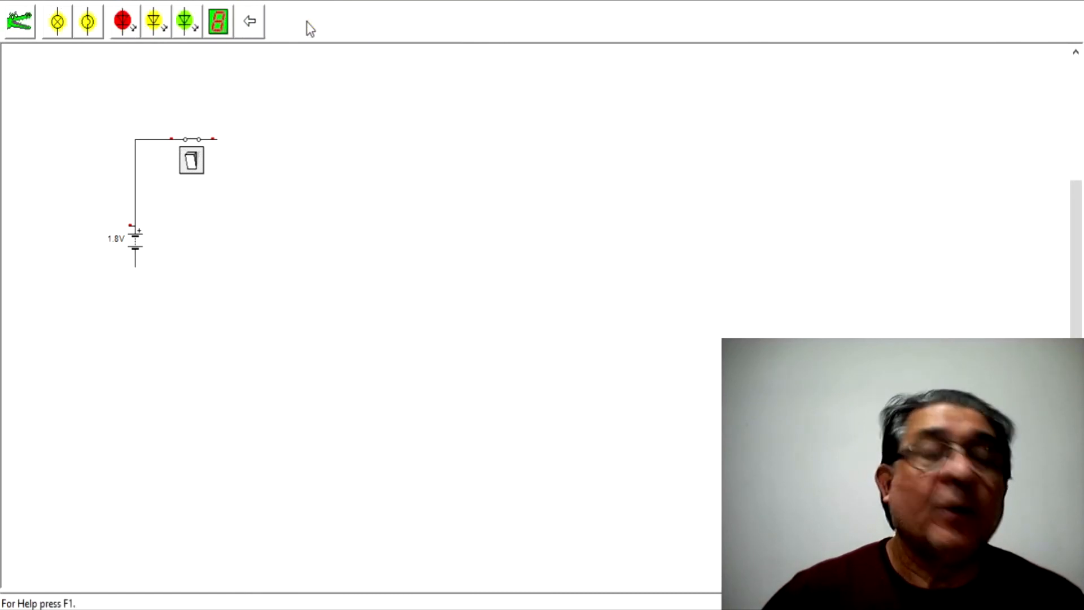
{"action": "left_click", "coordinate": [123, 22]}
{"action": "left_click_drag", "start_coordinate": [151, 26], "coordinate": [316, 168]}
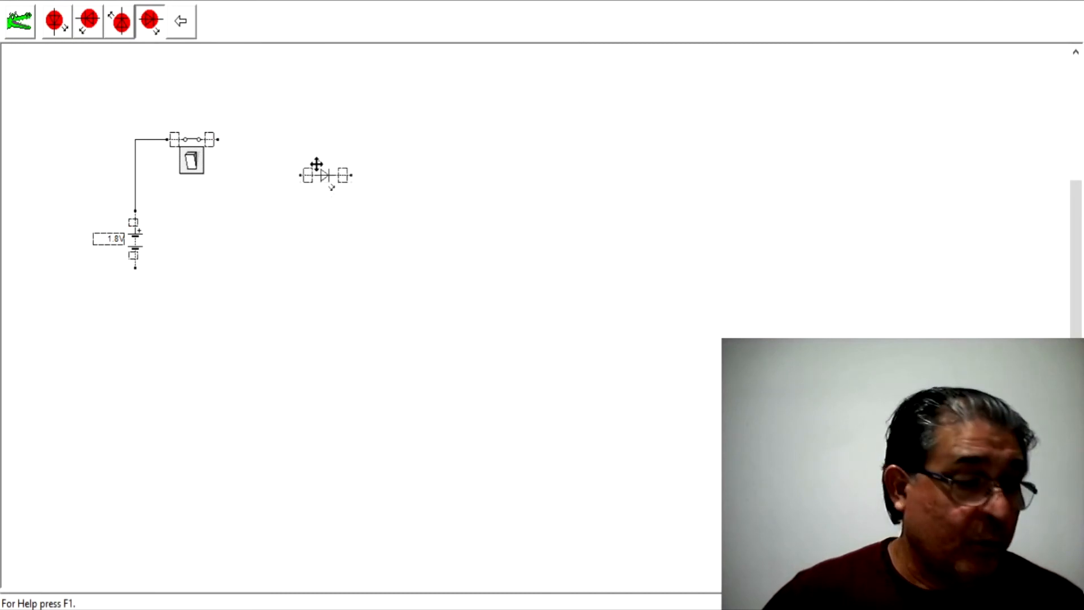
{"action": "left_click", "coordinate": [174, 28]}
{"action": "left_click", "coordinate": [151, 26]}
{"action": "left_click_drag", "start_coordinate": [149, 23], "coordinate": [323, 210]}
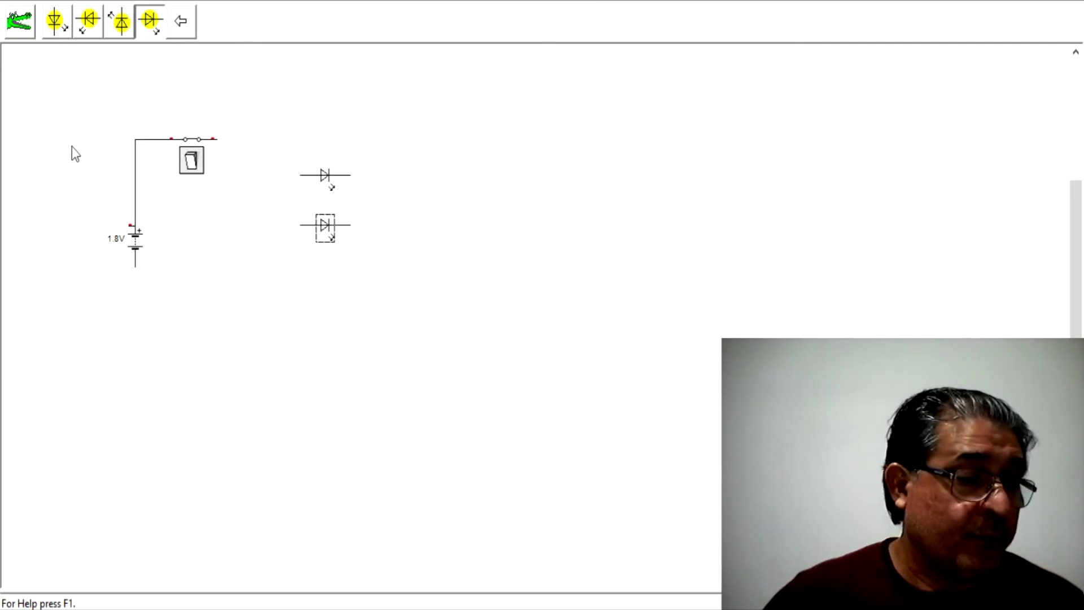
{"action": "left_click", "coordinate": [181, 26]}
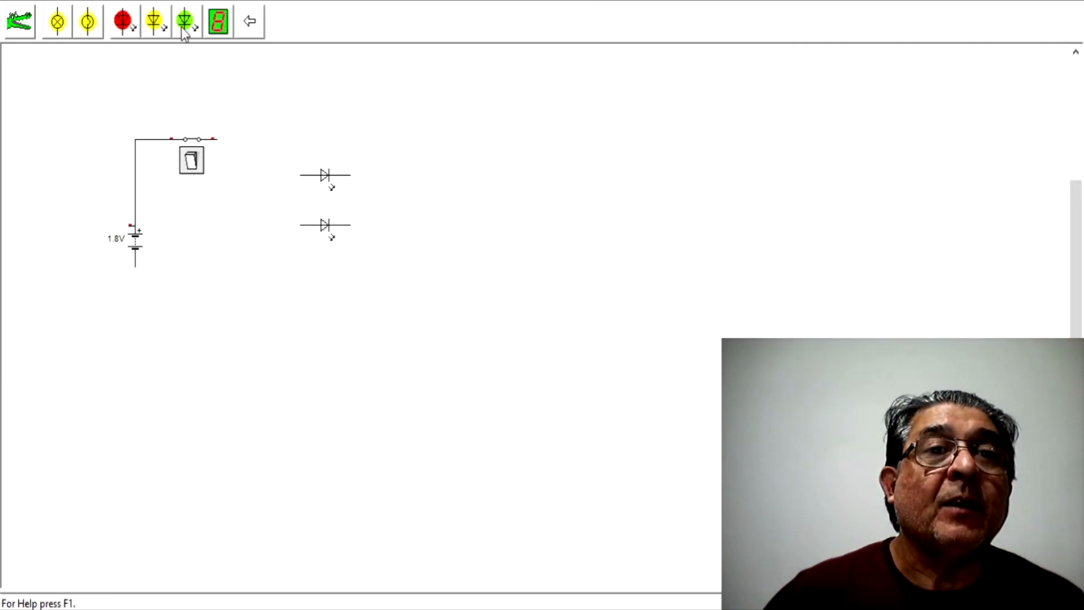
{"action": "left_click", "coordinate": [186, 26]}
{"action": "left_click_drag", "start_coordinate": [145, 29], "coordinate": [317, 259]}
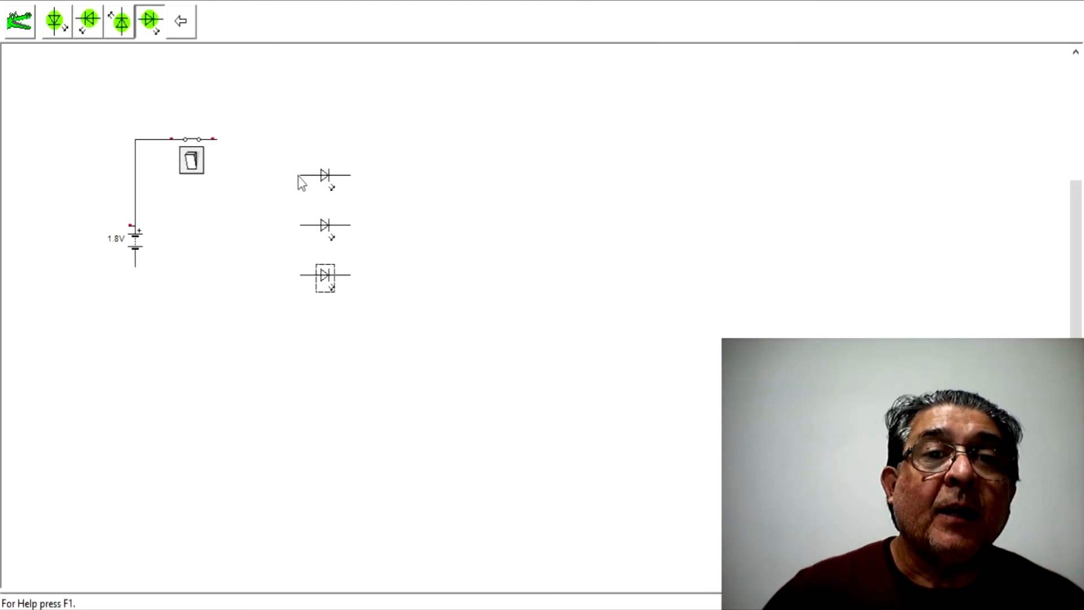
- Wire the red, yellow and green LEDs in parallel by joining their anodes together and their cathodes together
{"action": "mouse_move", "coordinate": [296, 175]}
{"action": "left_mouse_down"}
{"action": "mouse_move", "coordinate": [269, 193]}
{"action": "mouse_move", "coordinate": [279, 270]}
{"action": "mouse_move", "coordinate": [295, 271]}
{"action": "mouse_move", "coordinate": [264, 274]}
{"action": "mouse_move", "coordinate": [300, 275]}
{"action": "left_mouse_up"}
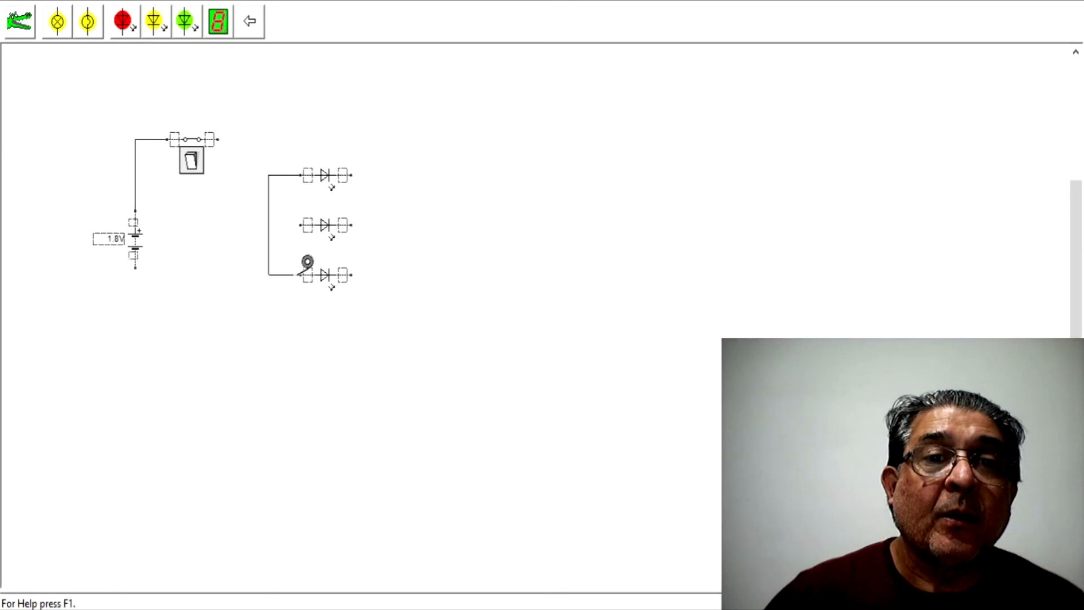
{"action": "mouse_move", "coordinate": [350, 175]}
{"action": "left_mouse_down"}
{"action": "mouse_move", "coordinate": [356, 167]}
{"action": "mouse_move", "coordinate": [377, 262]}
{"action": "mouse_move", "coordinate": [351, 274]}
{"action": "left_mouse_up"}
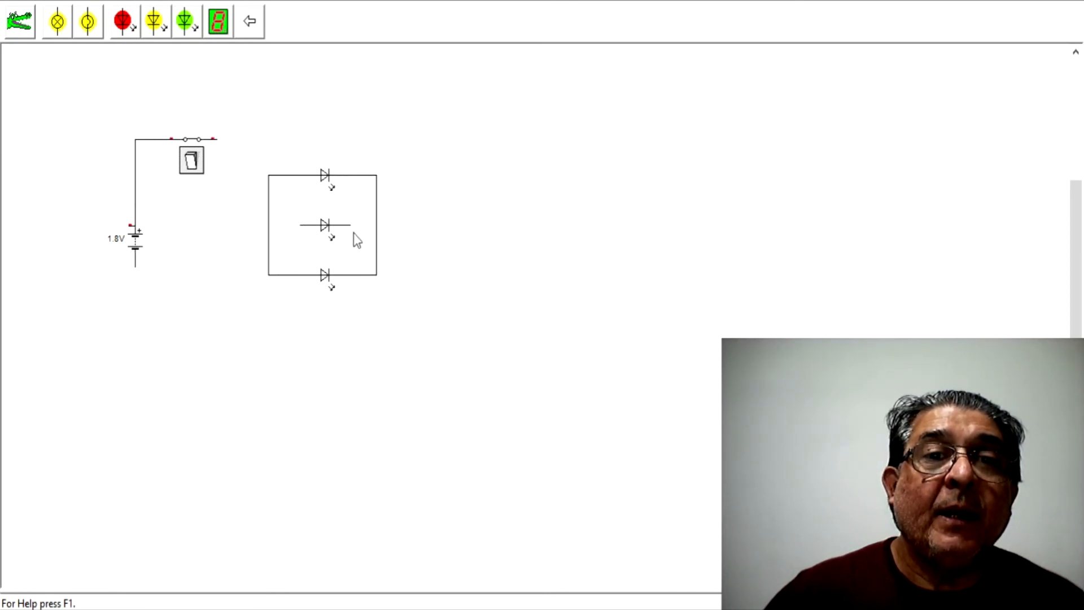
{"action": "mouse_move", "coordinate": [352, 225]}
{"action": "left_mouse_down"}
{"action": "mouse_move", "coordinate": [381, 212]}
{"action": "mouse_move", "coordinate": [377, 225]}
{"action": "left_mouse_up"}
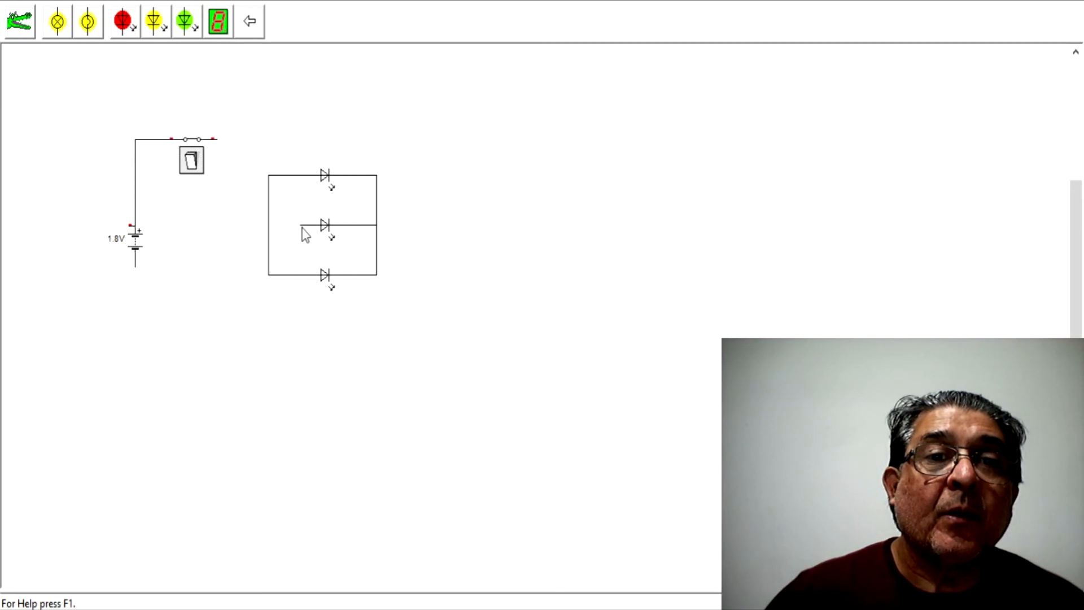
{"action": "mouse_move", "coordinate": [270, 225]}
{"action": "left_mouse_down"}
{"action": "mouse_move", "coordinate": [305, 222]}
{"action": "mouse_move", "coordinate": [310, 209]}
{"action": "mouse_move", "coordinate": [300, 224]}
{"action": "left_mouse_up"}
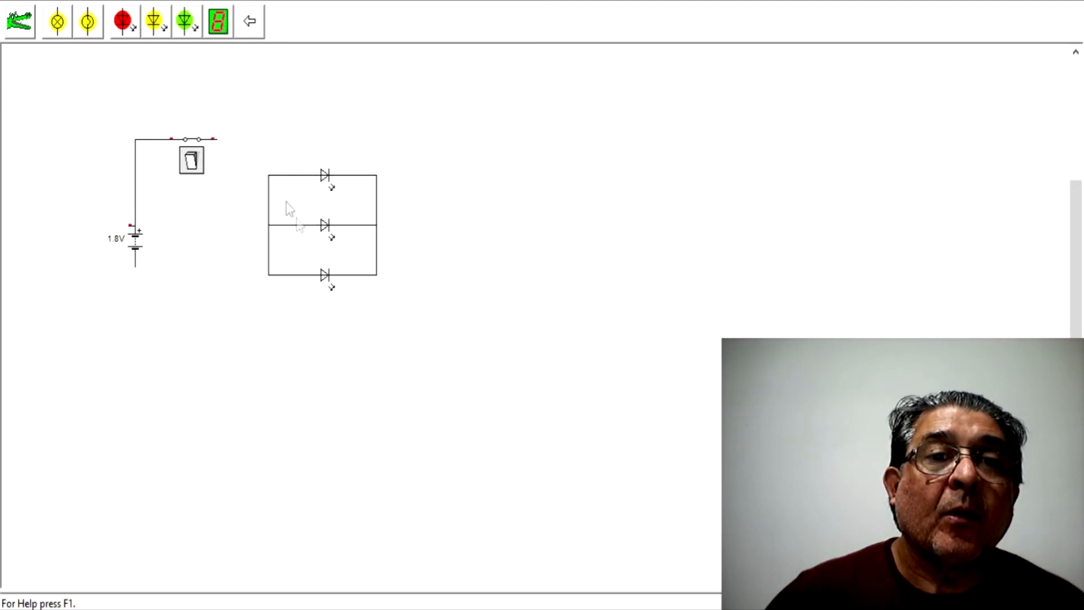
- Set the battery voltage to 1.9 V
{"action": "left_click", "coordinate": [131, 237]}
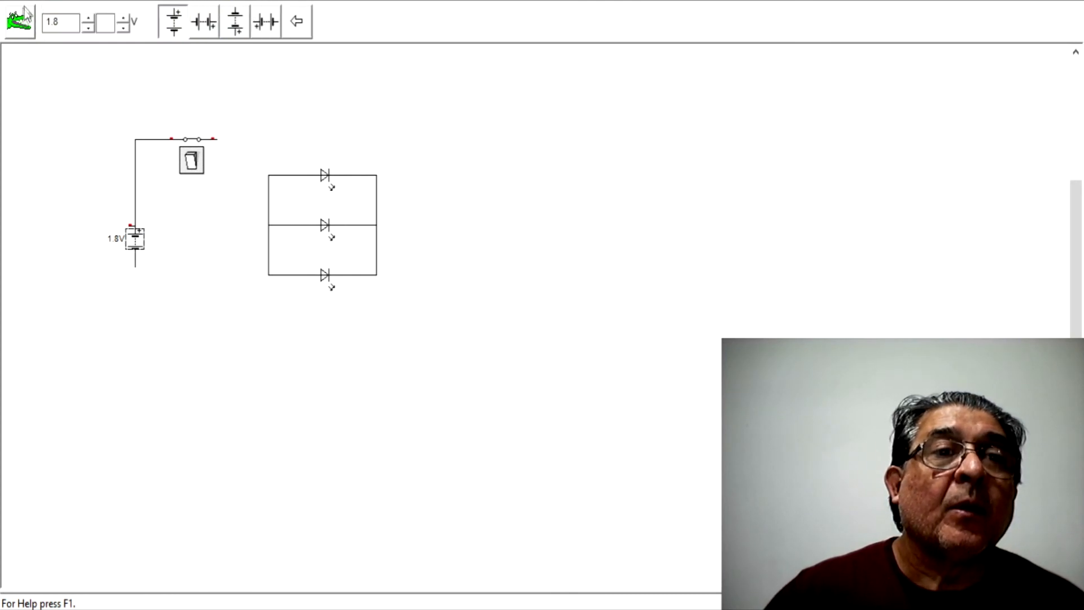
{"action": "left_click", "coordinate": [72, 23]}
{"action": "key", "text": "BackSpace"}
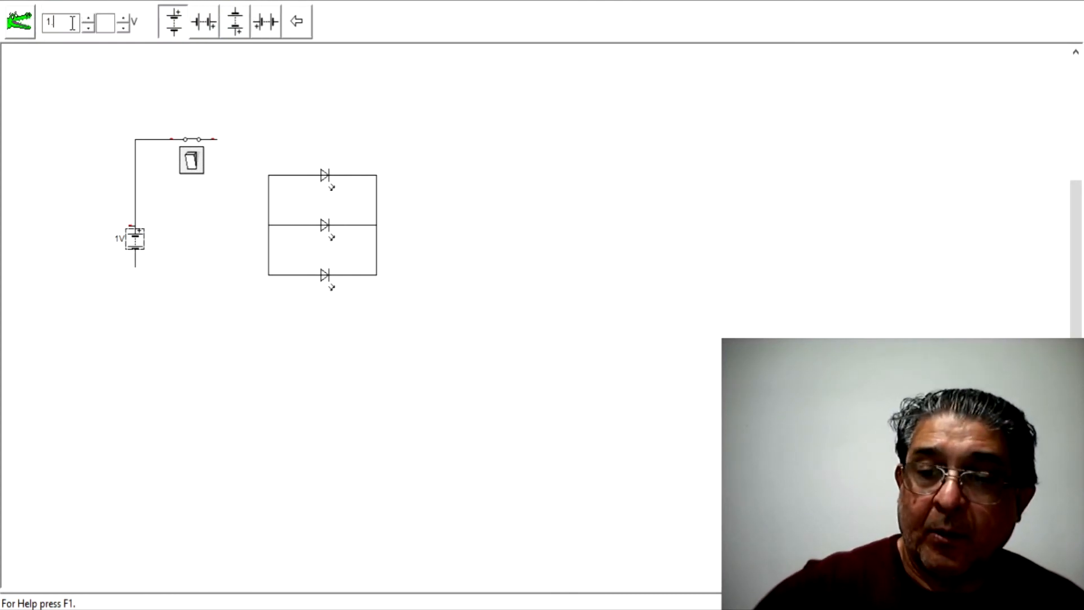
{"action": "type", "text": "9"}
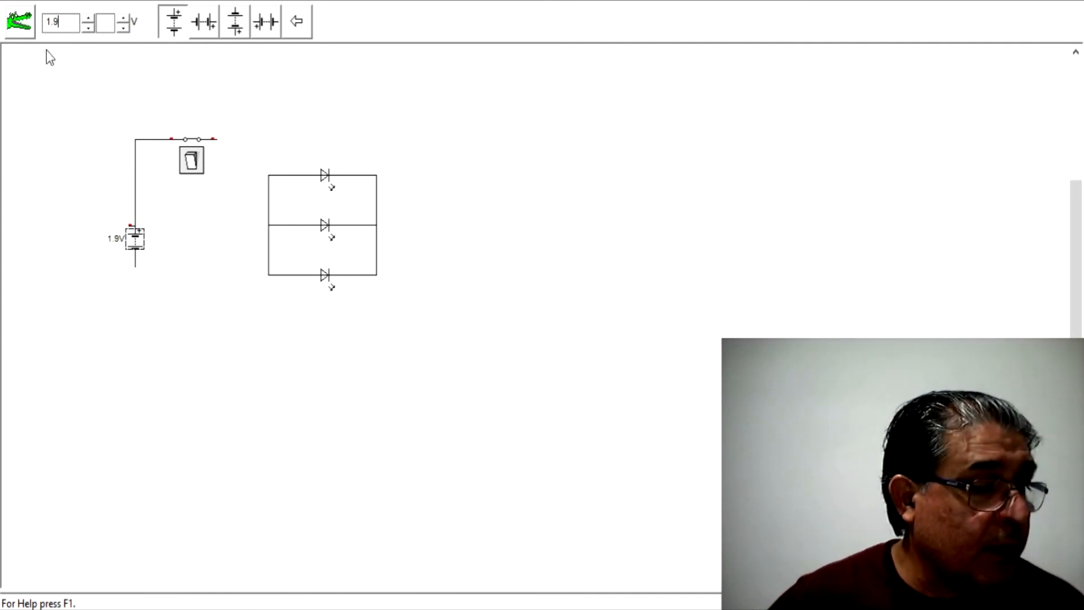
{"action": "left_click", "coordinate": [176, 219]}
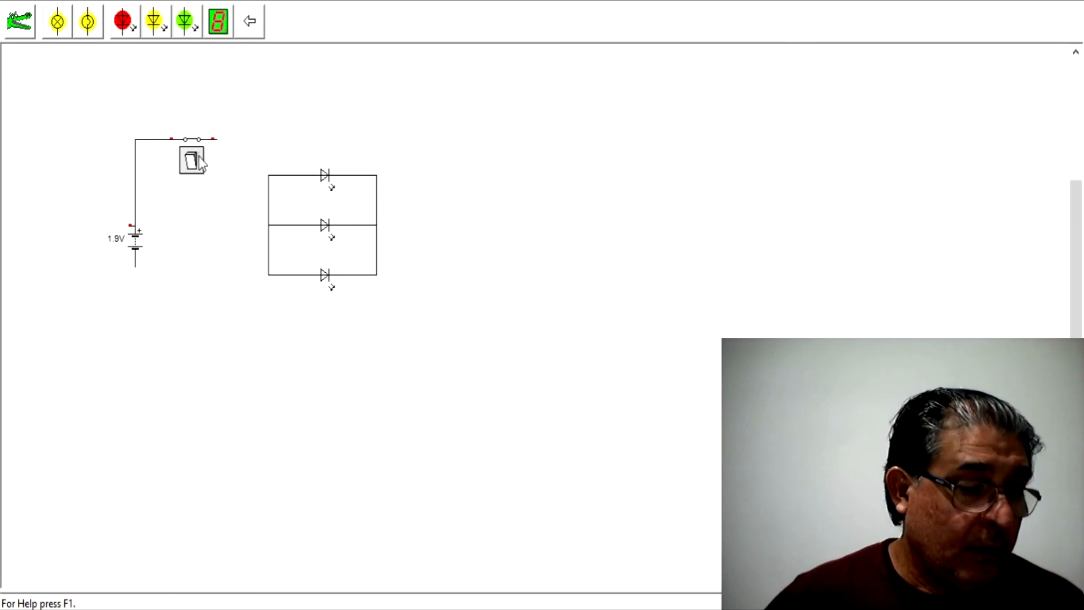
- Connect the switch to the anode side of the parallel LEDs and their cathode side to the battery's negative terminal
{"action": "mouse_move", "coordinate": [218, 139]}
{"action": "left_mouse_down"}
{"action": "mouse_move", "coordinate": [230, 121]}
{"action": "mouse_move", "coordinate": [275, 173]}
{"action": "left_mouse_up"}
{"action": "mouse_move", "coordinate": [380, 254]}
{"action": "left_mouse_down"}
{"action": "mouse_move", "coordinate": [390, 256]}
{"action": "mouse_move", "coordinate": [388, 320]}
{"action": "mouse_move", "coordinate": [281, 339]}
{"action": "mouse_move", "coordinate": [137, 317]}
{"action": "mouse_move", "coordinate": [135, 257]}
{"action": "left_mouse_up"}
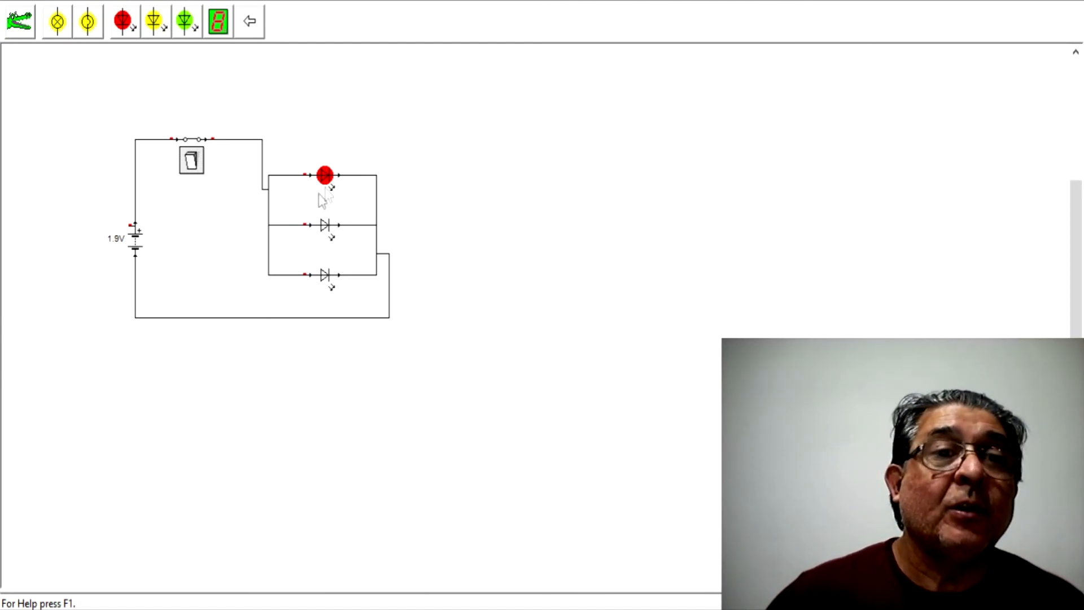
- Raise the battery voltage first to 2 V and then to 2.5 V
{"action": "left_click", "coordinate": [117, 242]}
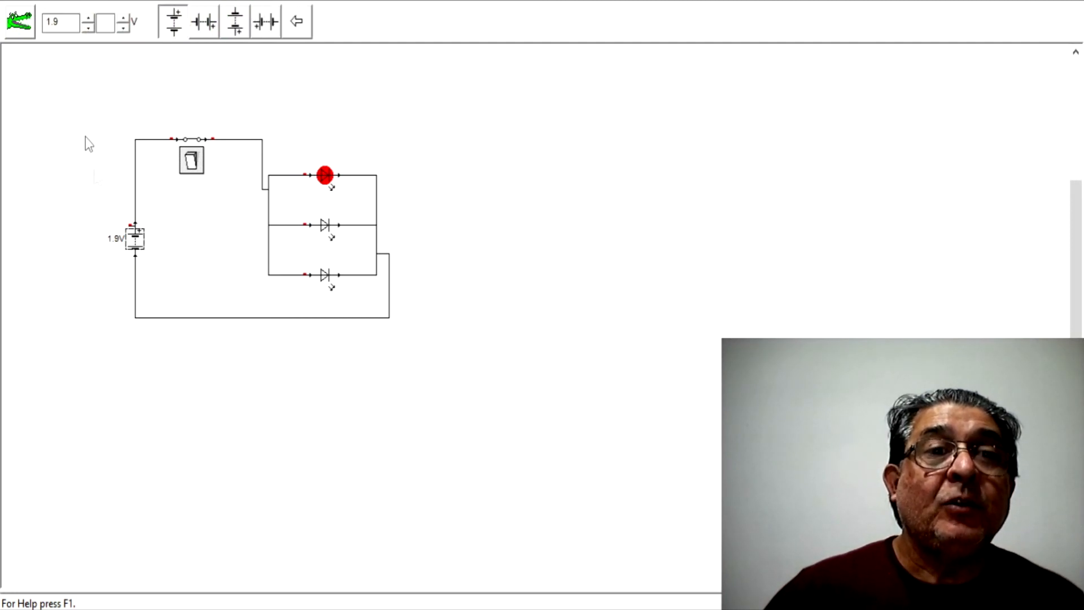
{"action": "double_click", "coordinate": [66, 19]}
{"action": "type", "text": "2"}
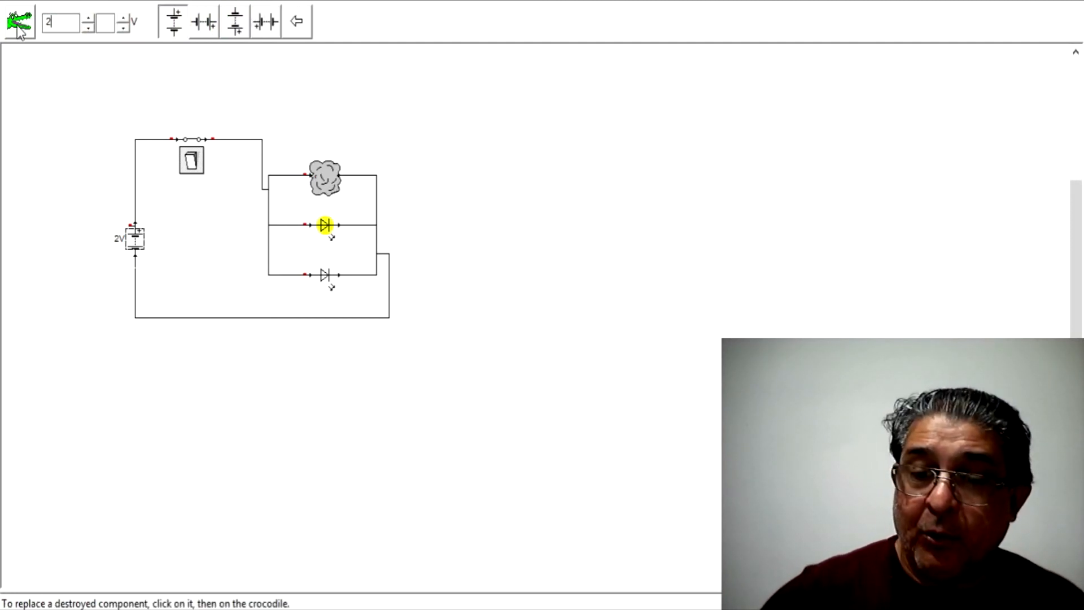
{"action": "type", "text": ".5"}
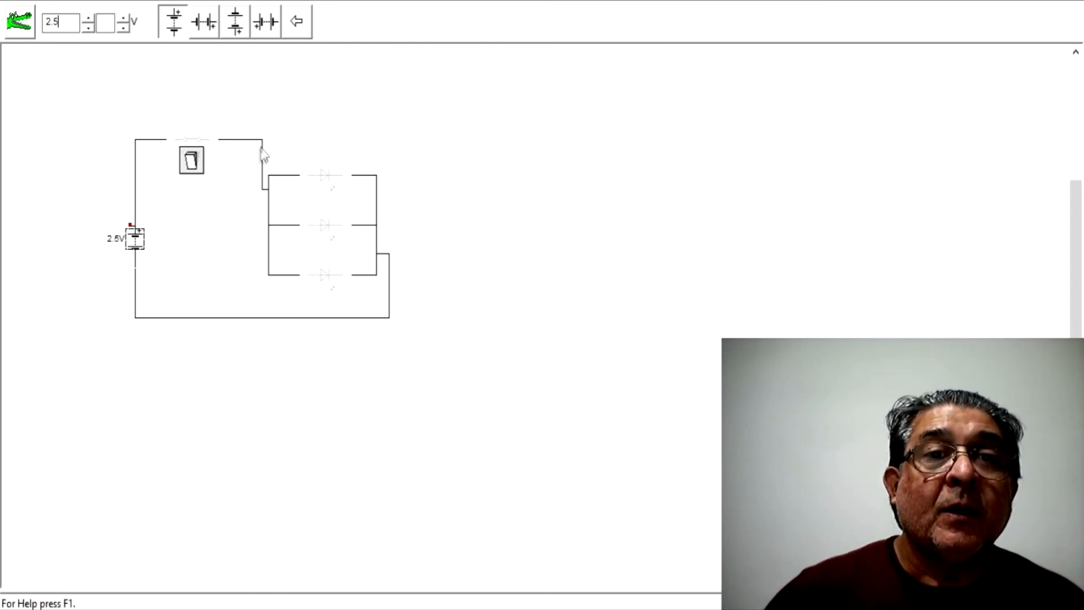
- Delete the three destroyed LEDs and restore the burnt-out switch
{"action": "left_click_drag", "start_coordinate": [251, 106], "coordinate": [345, 418]}
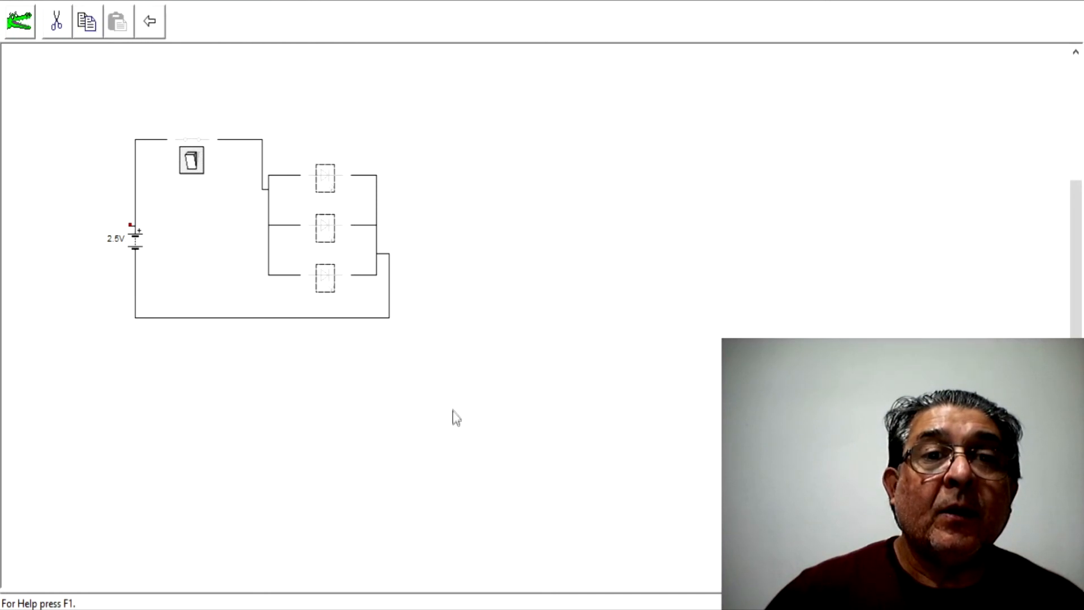
{"action": "left_click", "coordinate": [22, 25]}
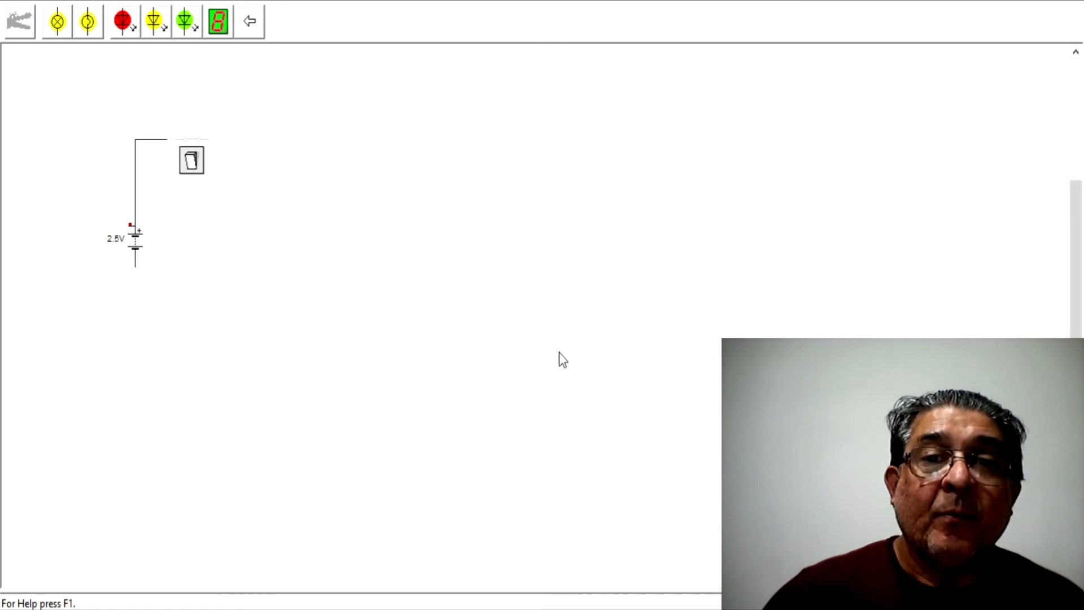
{"action": "left_click", "coordinate": [259, 22]}
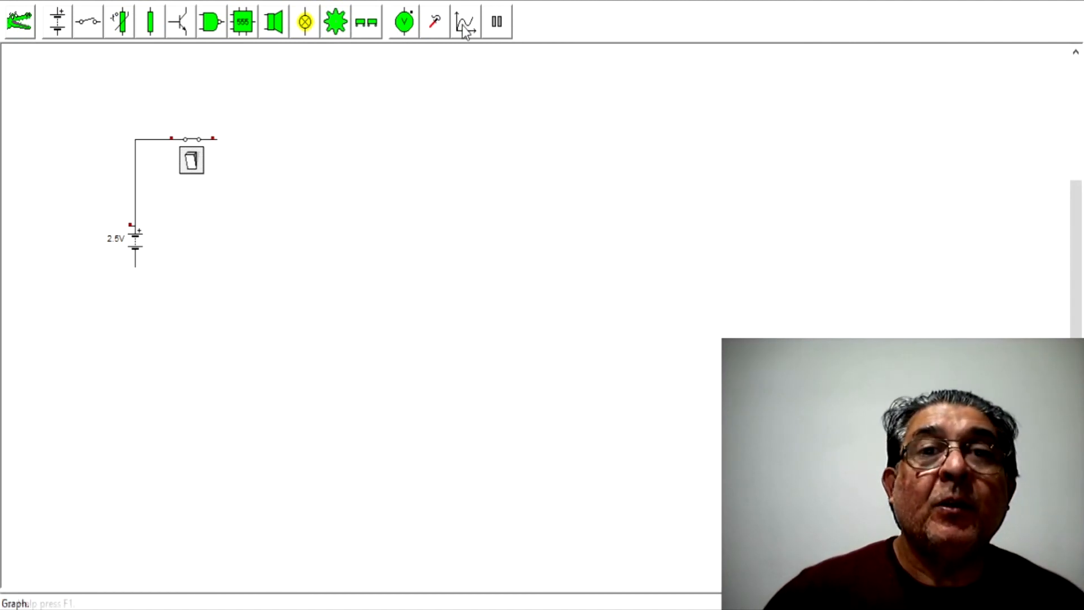
- Place a horizontal 10k resistor beside the free end of the switch
{"action": "left_click", "coordinate": [150, 22]}
{"action": "left_click", "coordinate": [58, 22]}
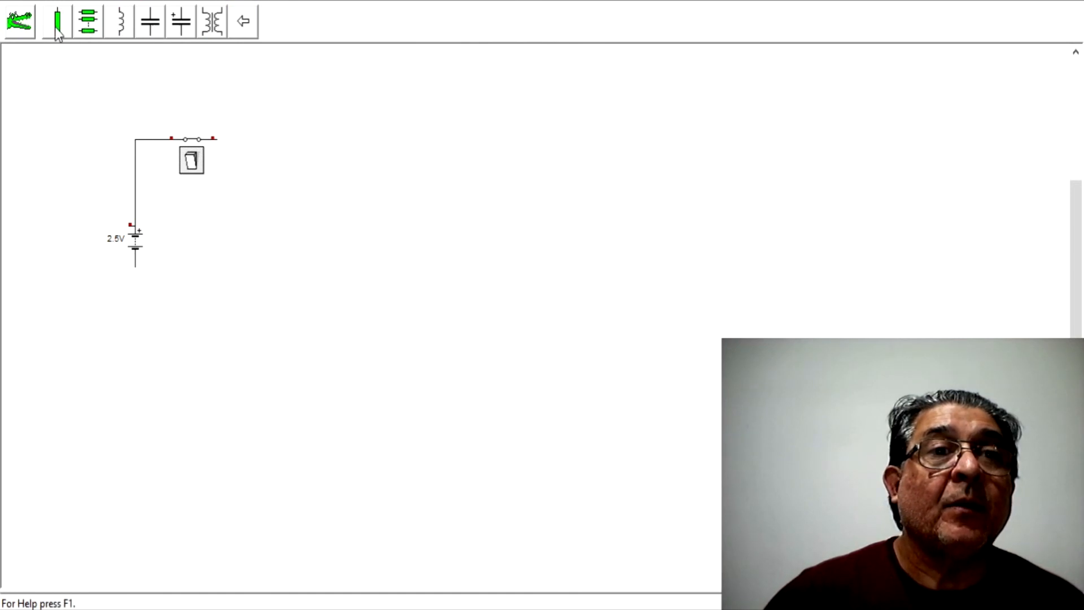
{"action": "left_click_drag", "start_coordinate": [204, 29], "coordinate": [274, 131]}
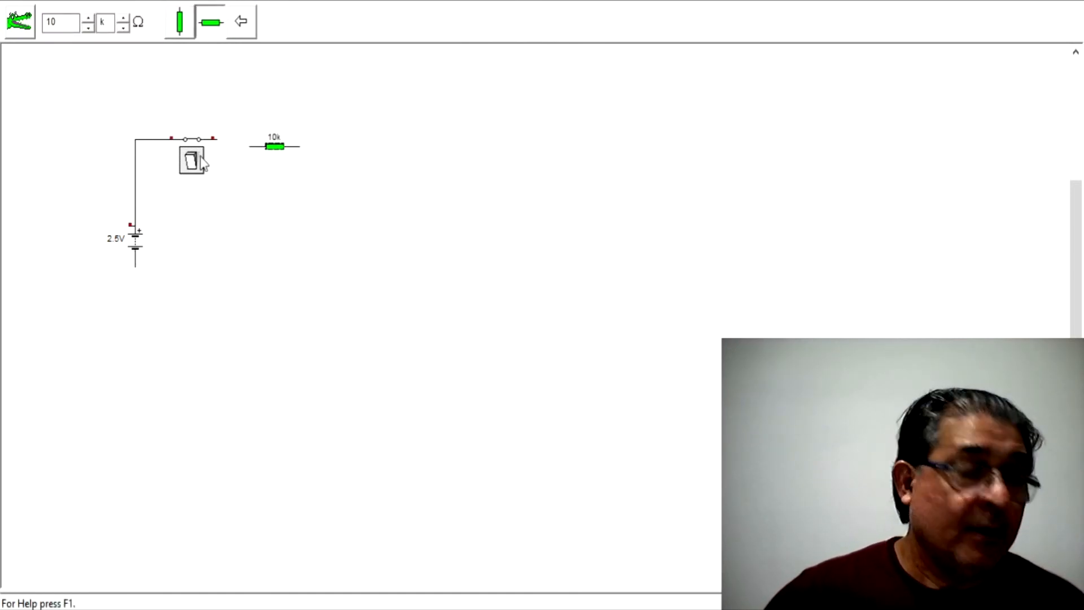
{"action": "left_click", "coordinate": [241, 21]}
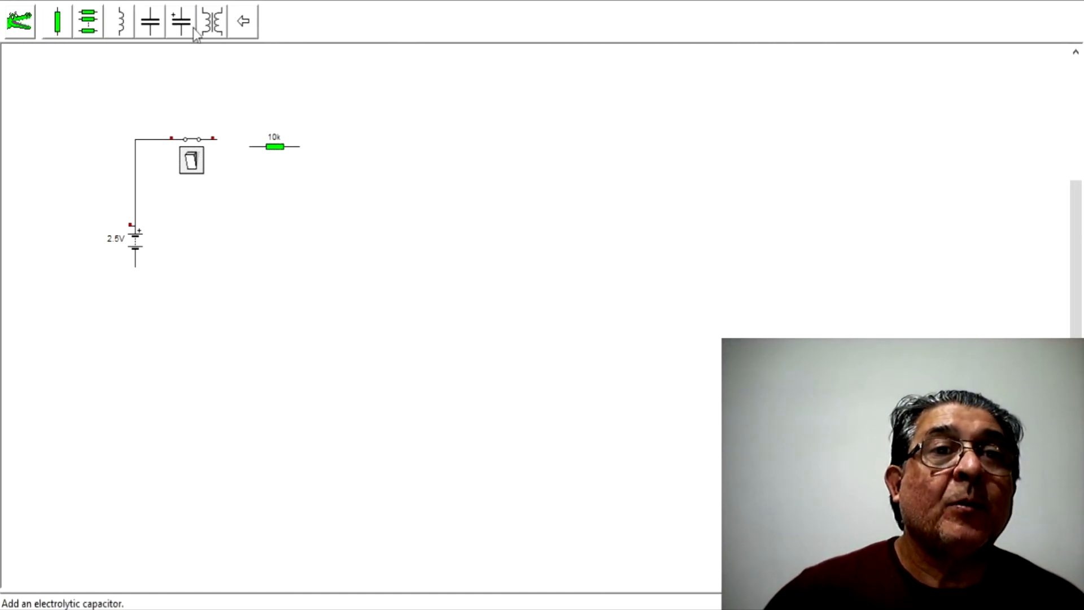
- Place a vertical yellow LED beside the resistor and wire it in series with the switch, resistor and battery's negative terminal
{"action": "left_click", "coordinate": [242, 22]}
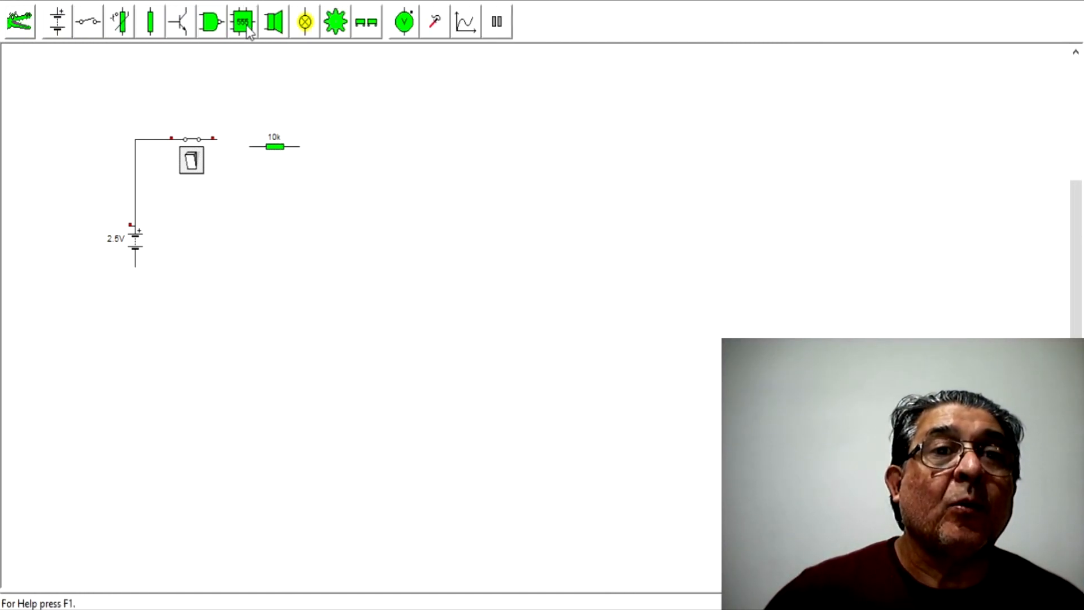
{"action": "left_click", "coordinate": [305, 21]}
{"action": "left_click_drag", "start_coordinate": [154, 23], "coordinate": [344, 181]}
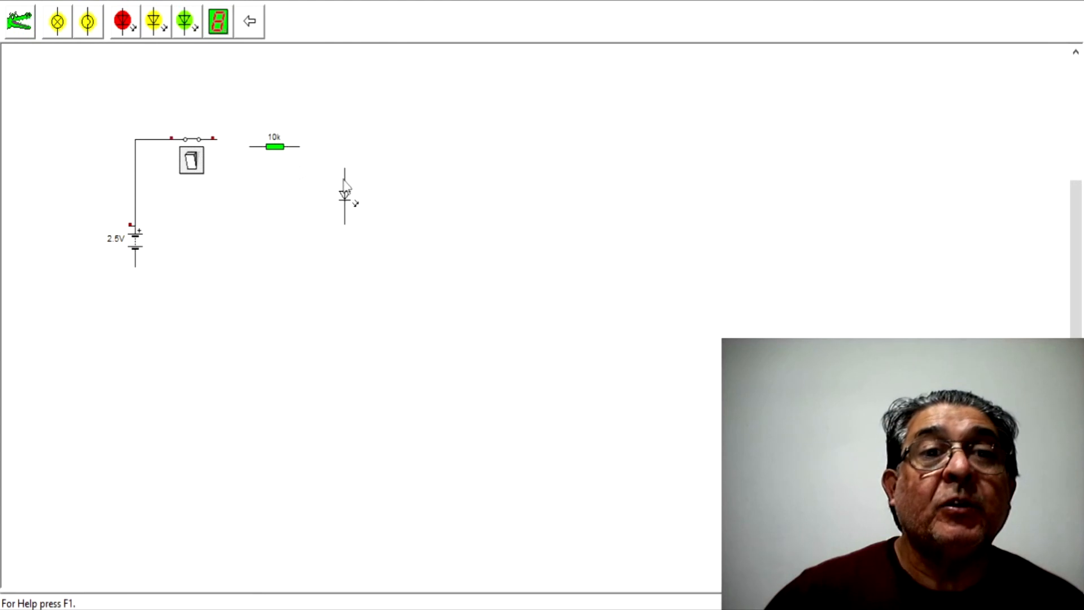
{"action": "mouse_move", "coordinate": [218, 146]}
{"action": "left_mouse_down"}
{"action": "mouse_move", "coordinate": [337, 131]}
{"action": "mouse_move", "coordinate": [354, 154]}
{"action": "mouse_move", "coordinate": [345, 179]}
{"action": "left_mouse_up"}
{"action": "mouse_move", "coordinate": [133, 274]}
{"action": "left_mouse_down"}
{"action": "mouse_move", "coordinate": [221, 281]}
{"action": "mouse_move", "coordinate": [353, 230]}
{"action": "mouse_move", "coordinate": [356, 211]}
{"action": "left_mouse_up"}
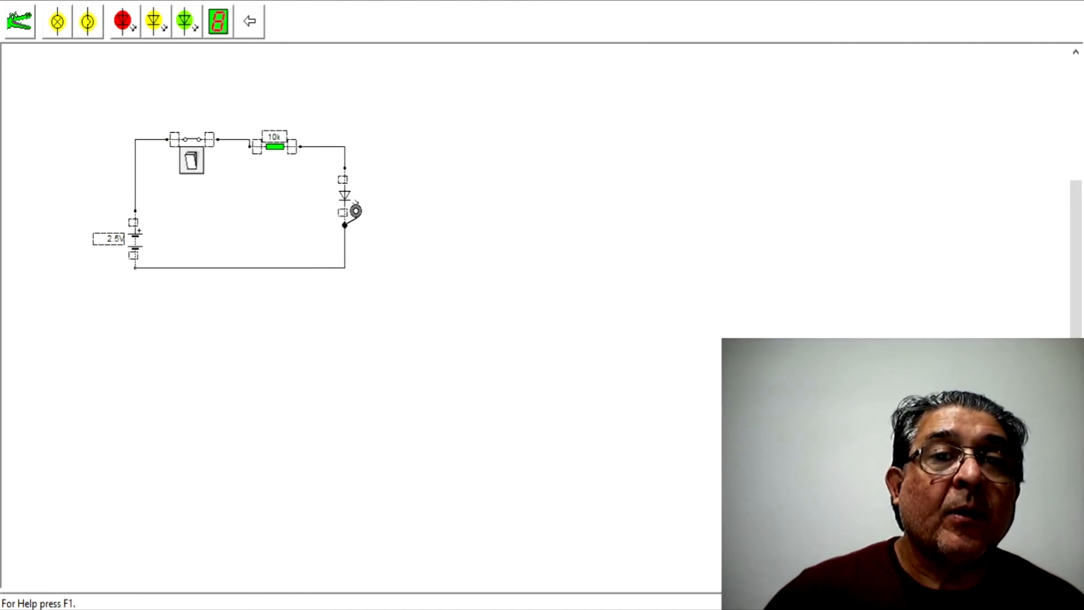
- Set the battery voltage to 9 V and close the switch to power the LED circuit
{"action": "left_click", "coordinate": [135, 237]}
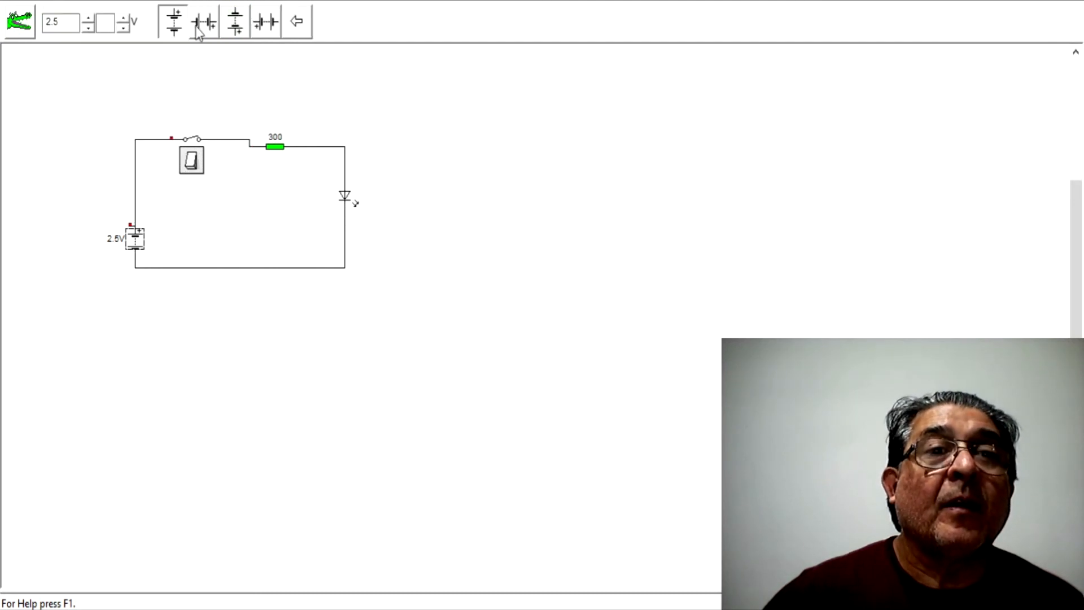
{"action": "double_click", "coordinate": [63, 21]}
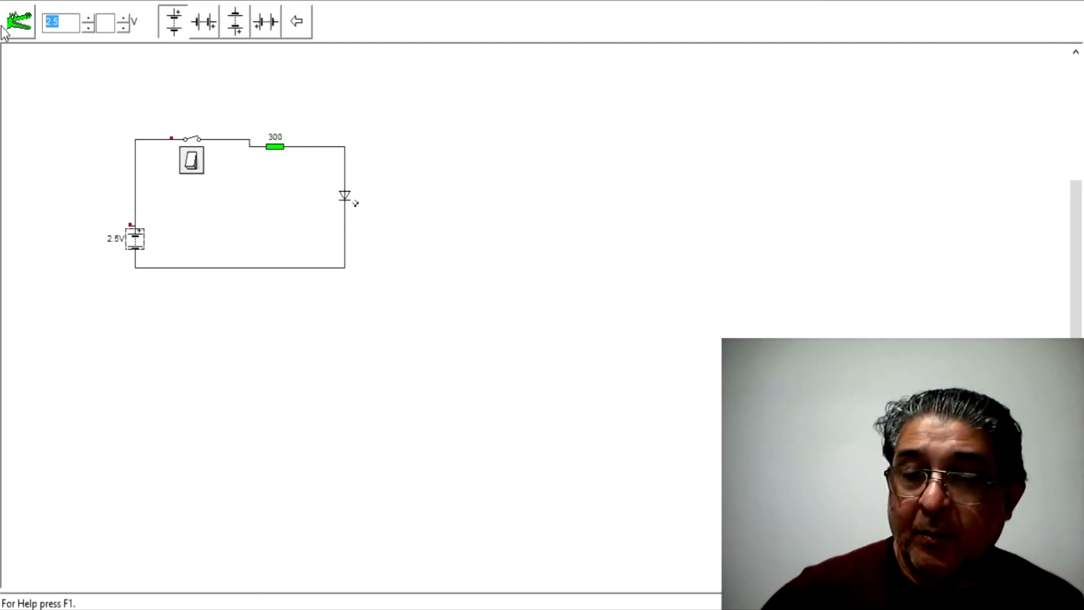
{"action": "type", "text": "9"}
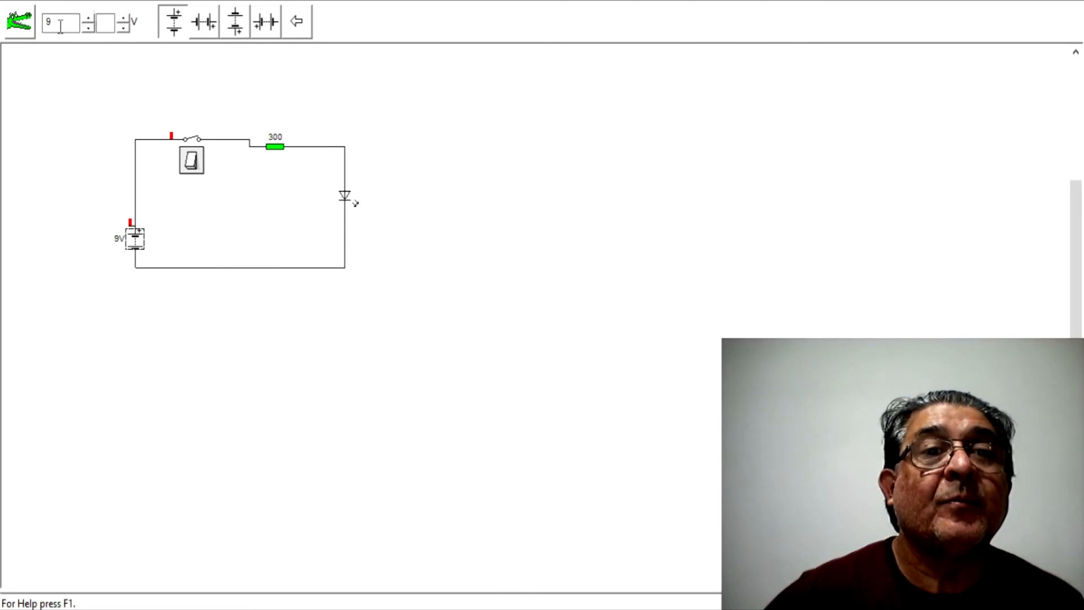
{"action": "left_click", "coordinate": [190, 164]}
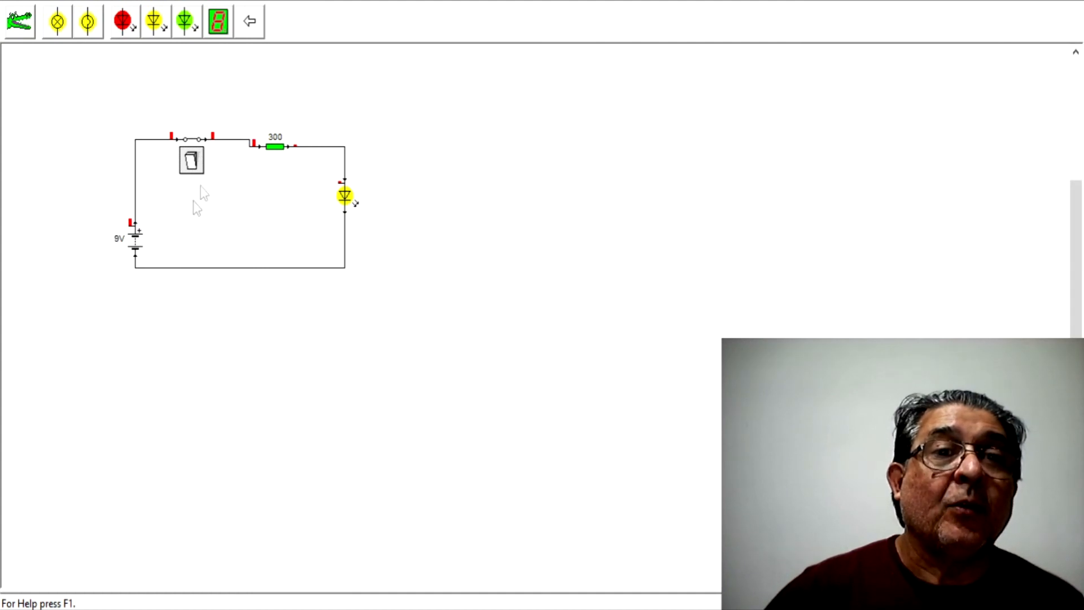
- Open the switch, set the series resistor to 10 kΩ, and close the switch again to test the LED
{"action": "left_click", "coordinate": [281, 147]}
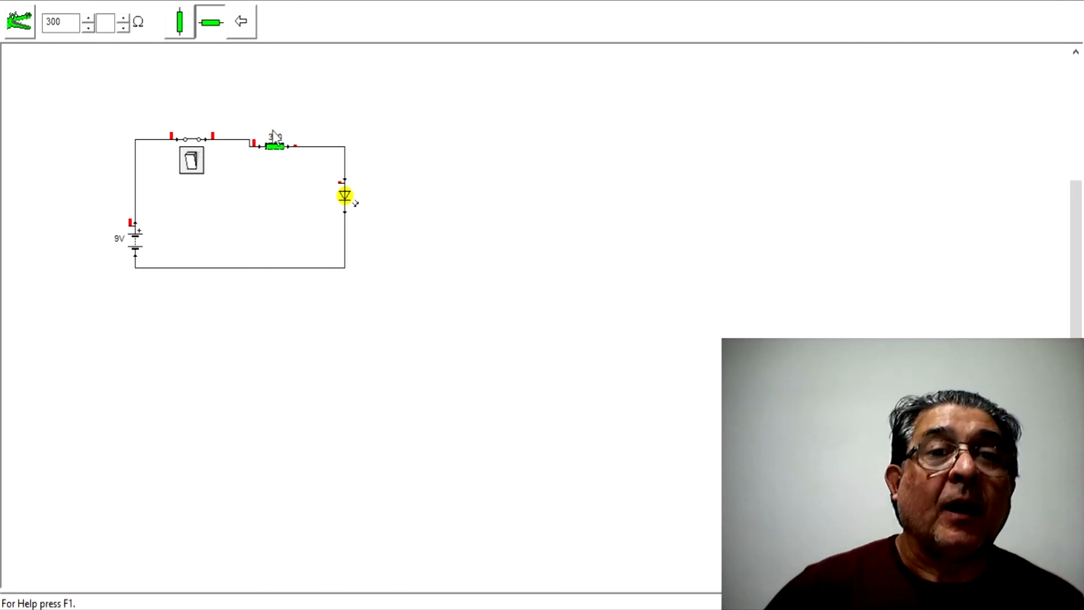
{"action": "left_click", "coordinate": [191, 161]}
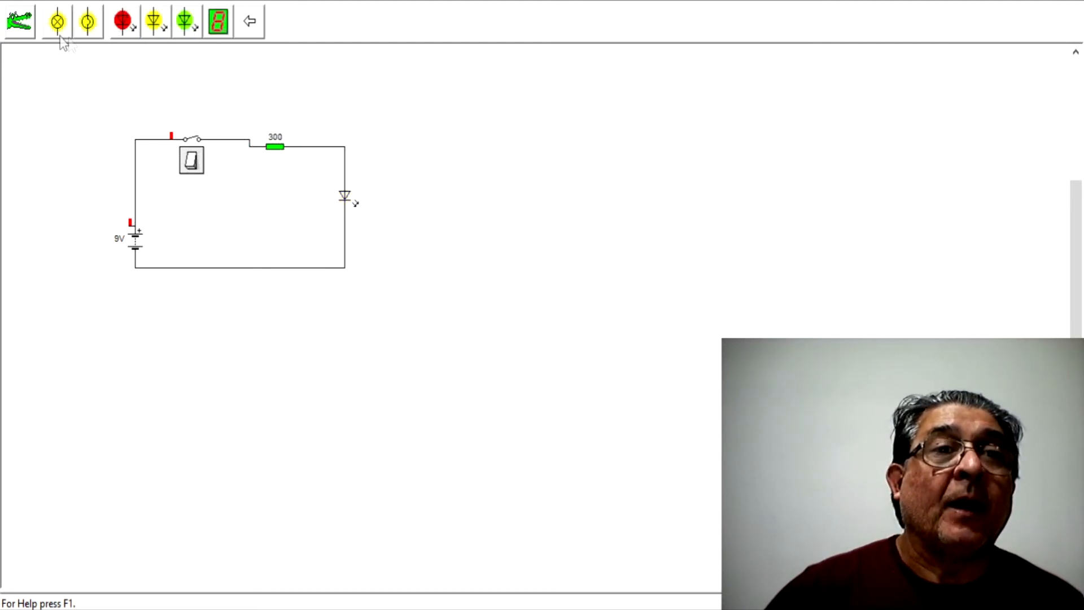
{"action": "left_click", "coordinate": [278, 142]}
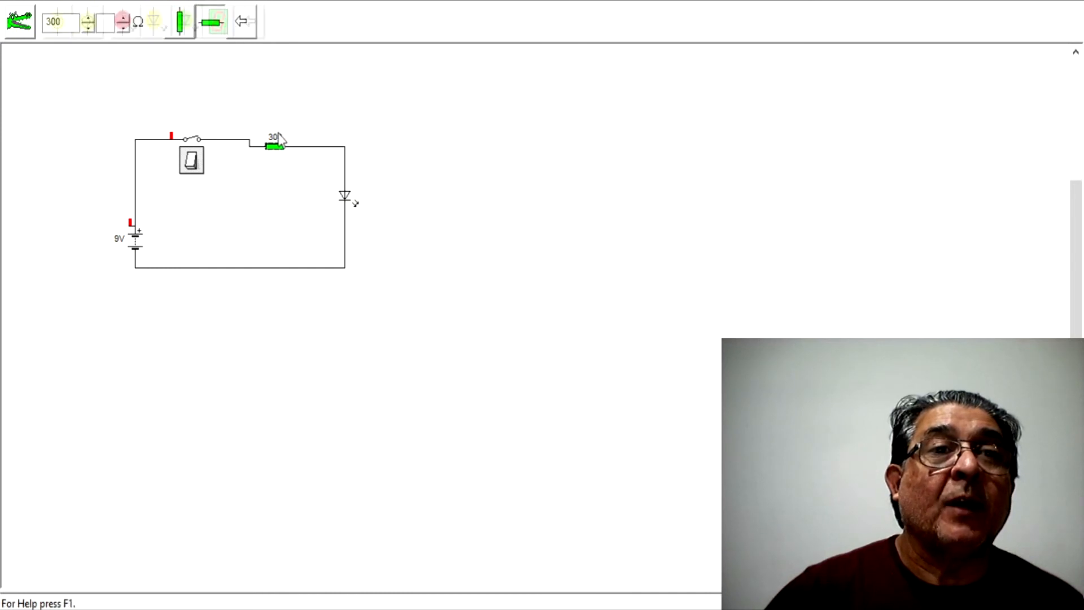
{"action": "left_click_drag", "start_coordinate": [70, 21], "coordinate": [1, 20]}
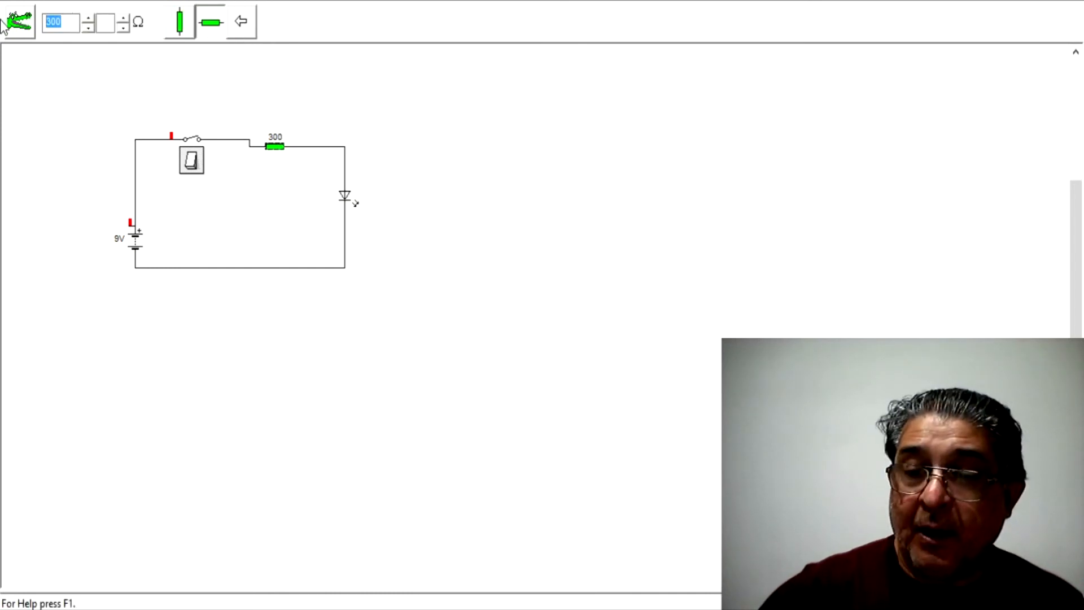
{"action": "type", "text": "10"}
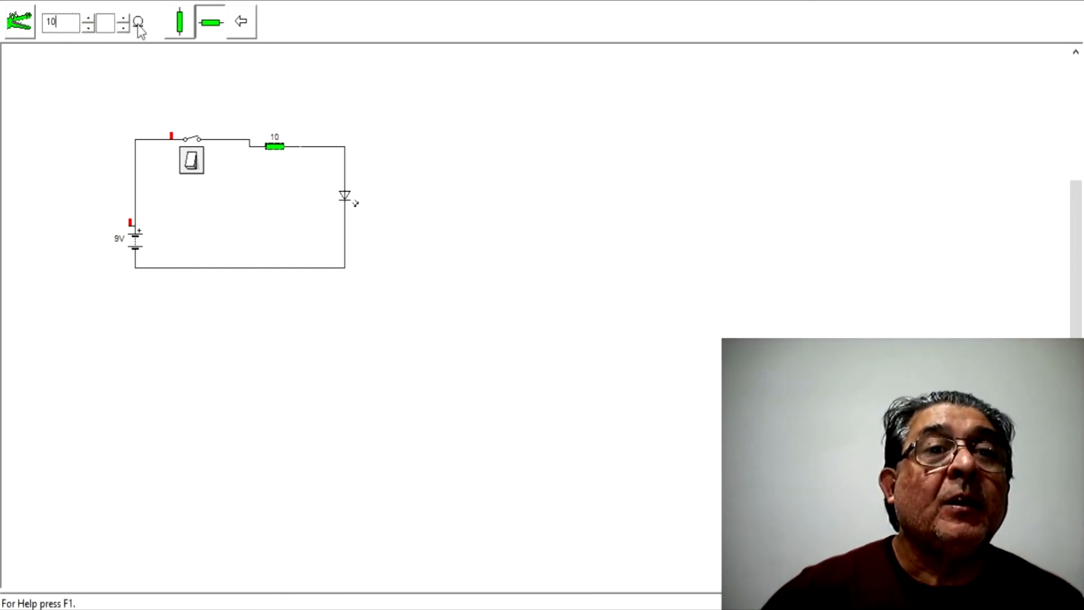
{"action": "left_click", "coordinate": [123, 18]}
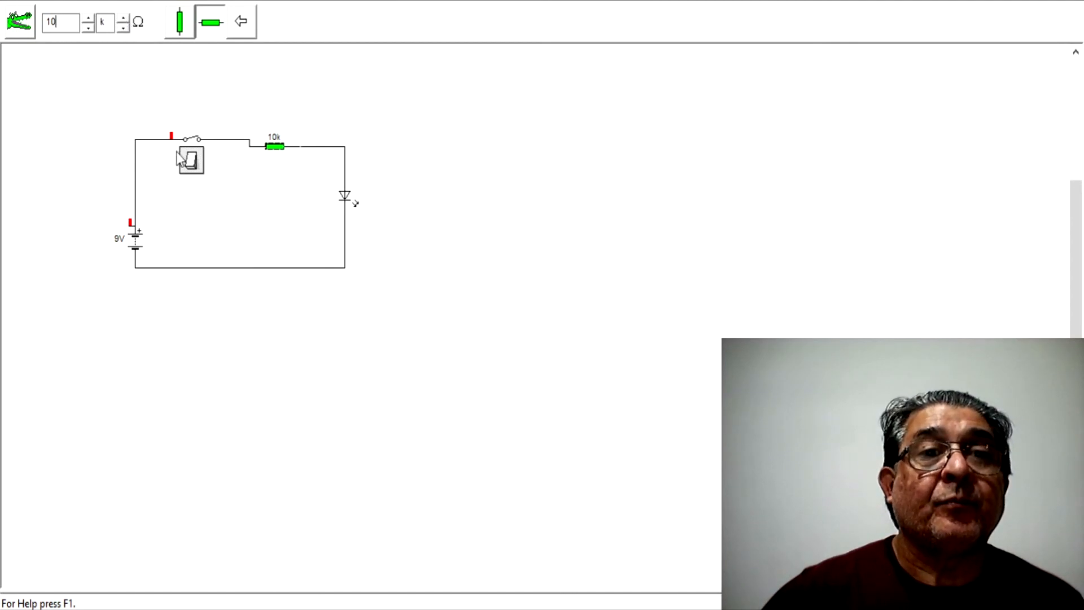
{"action": "left_click", "coordinate": [110, 141]}
{"action": "left_click", "coordinate": [192, 161]}
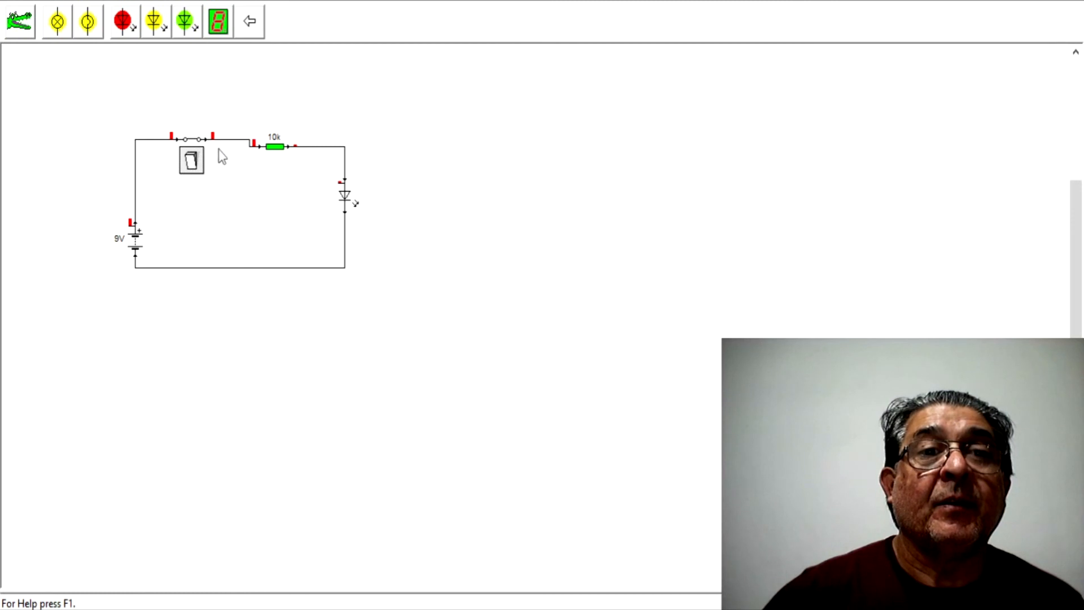
- Test the LED with a 2 kΩ series resistor, changing the value while the switch is open and closing it again
{"action": "left_click", "coordinate": [191, 161]}
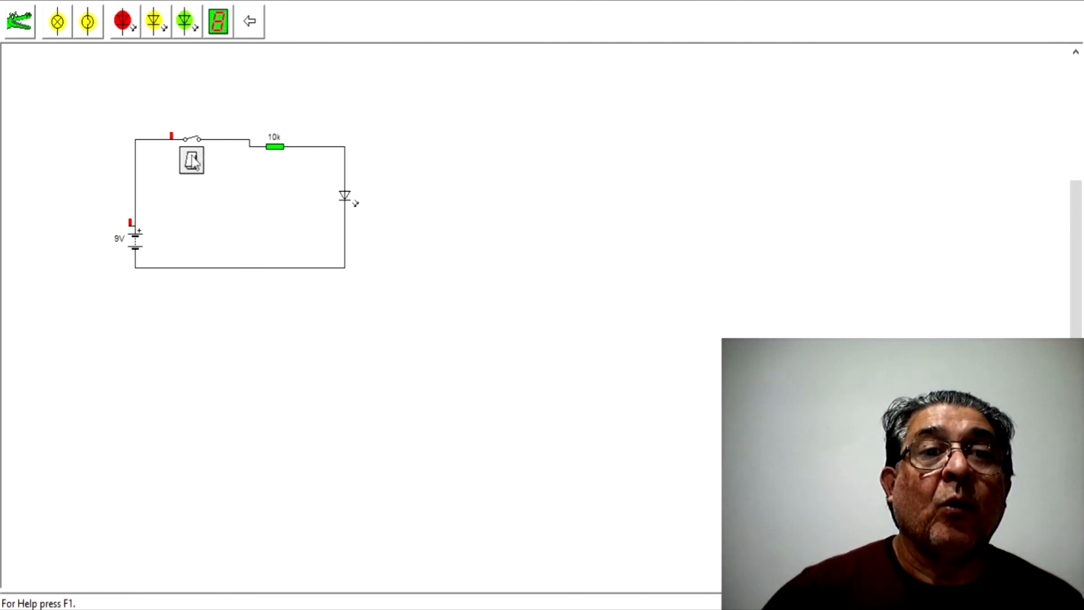
{"action": "left_click", "coordinate": [274, 147]}
{"action": "double_click", "coordinate": [68, 22]}
{"action": "type", "text": "2"}
{"action": "left_click", "coordinate": [164, 79]}
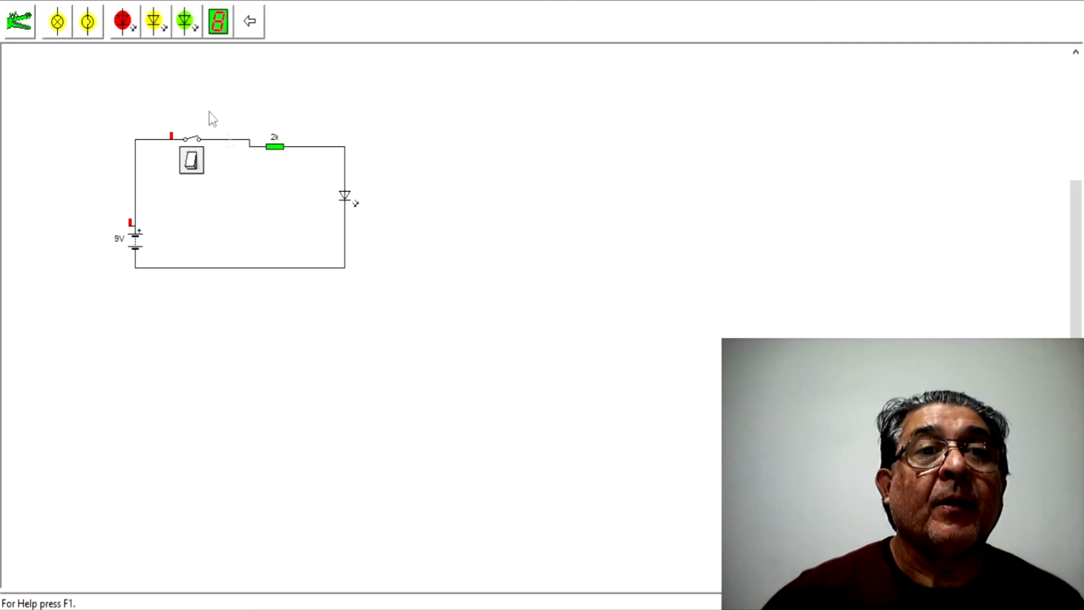
{"action": "left_click", "coordinate": [190, 164]}
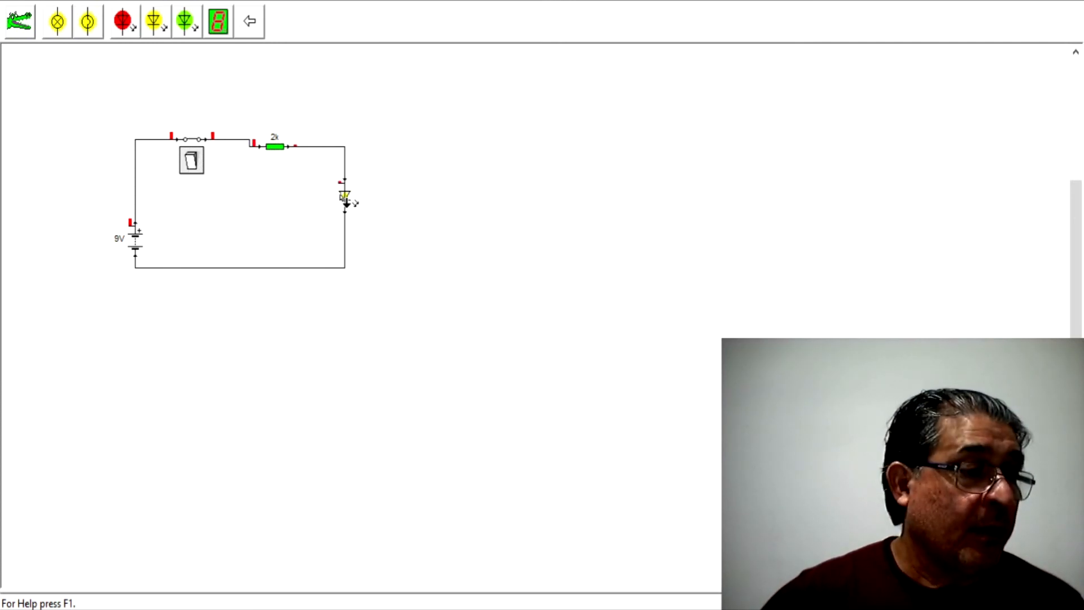
- Open the switch, reduce the series resistor to 800 Ω, and power the LED again
{"action": "left_click", "coordinate": [192, 161]}
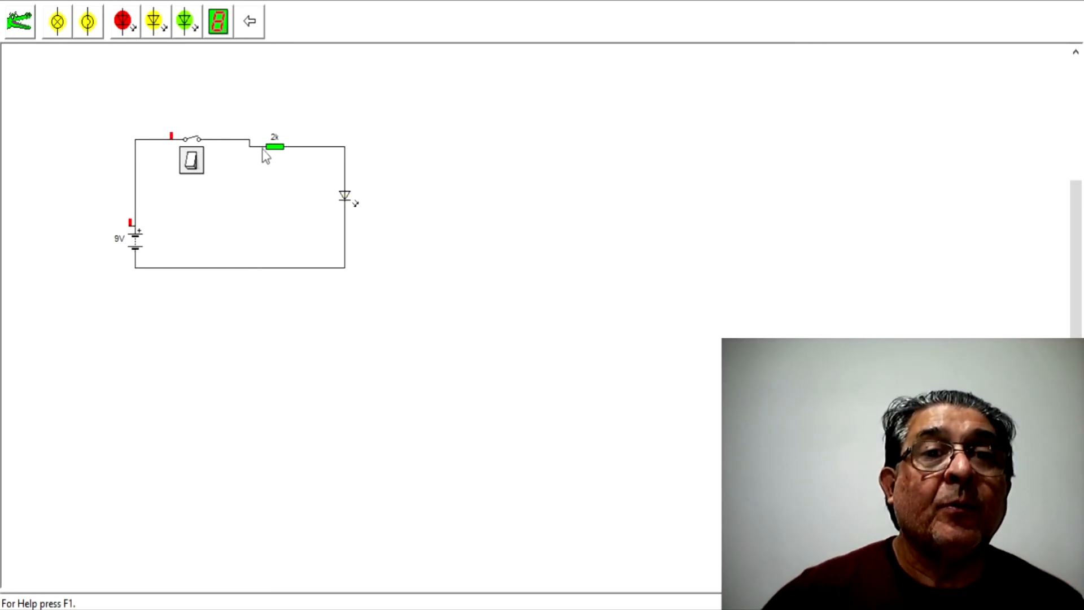
{"action": "left_click", "coordinate": [267, 147]}
{"action": "double_click", "coordinate": [69, 28]}
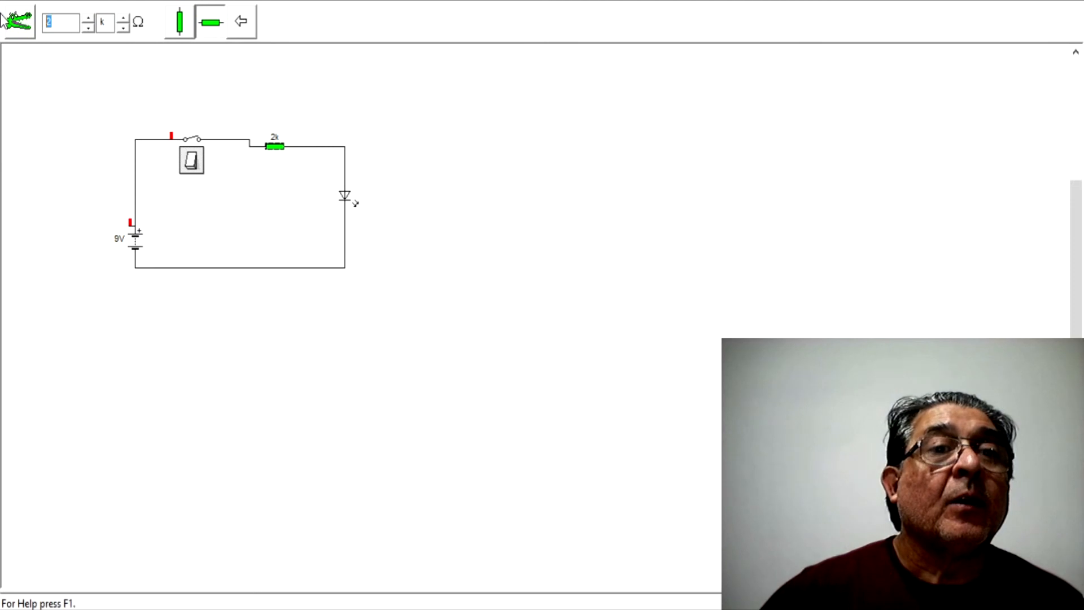
{"action": "type", "text": "800"}
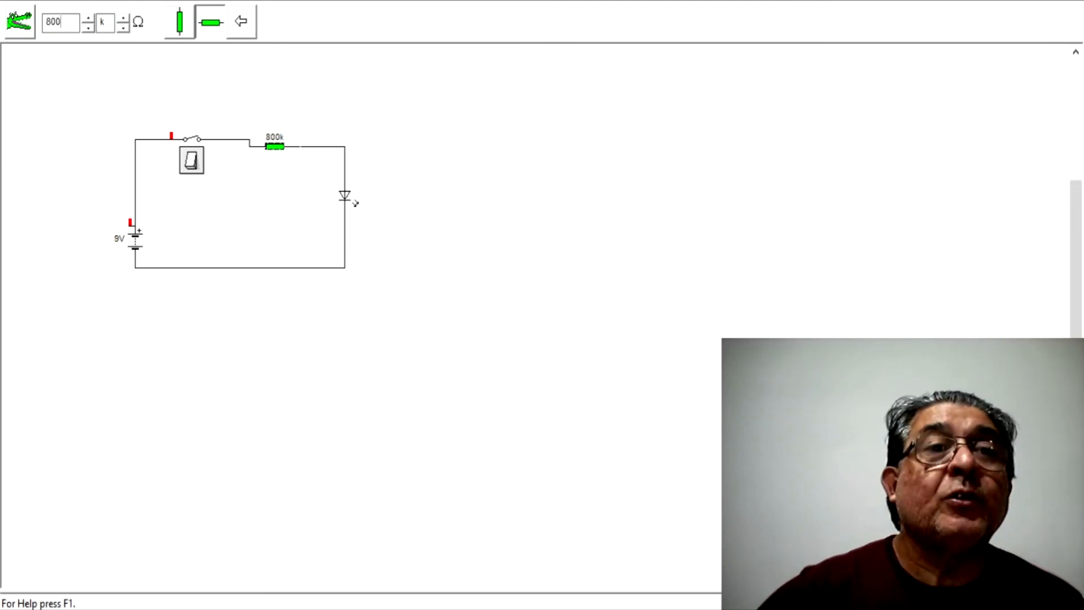
{"action": "left_click", "coordinate": [124, 30]}
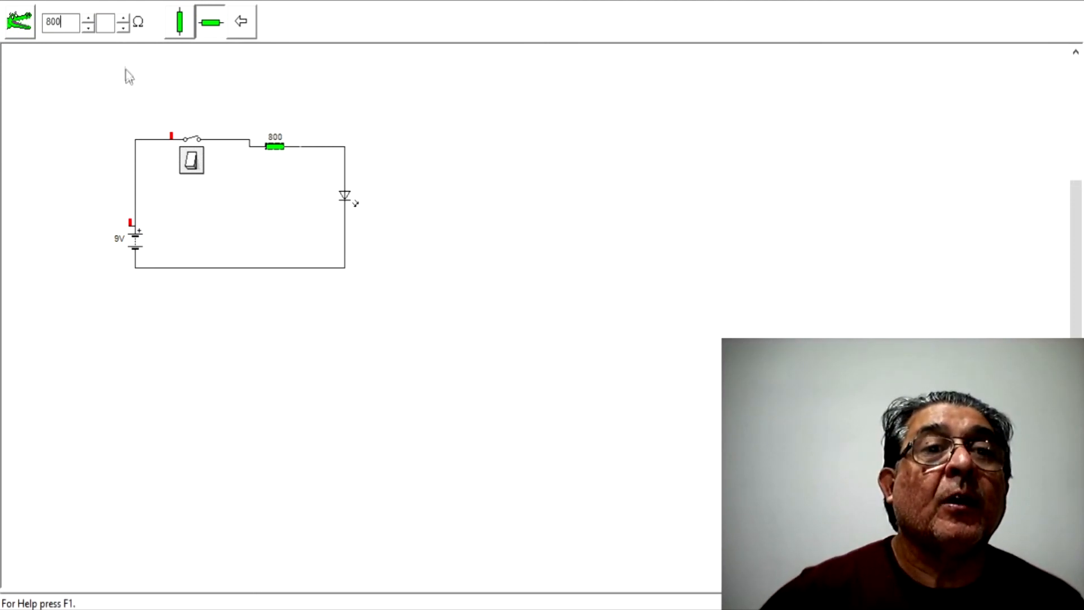
{"action": "left_click", "coordinate": [125, 79]}
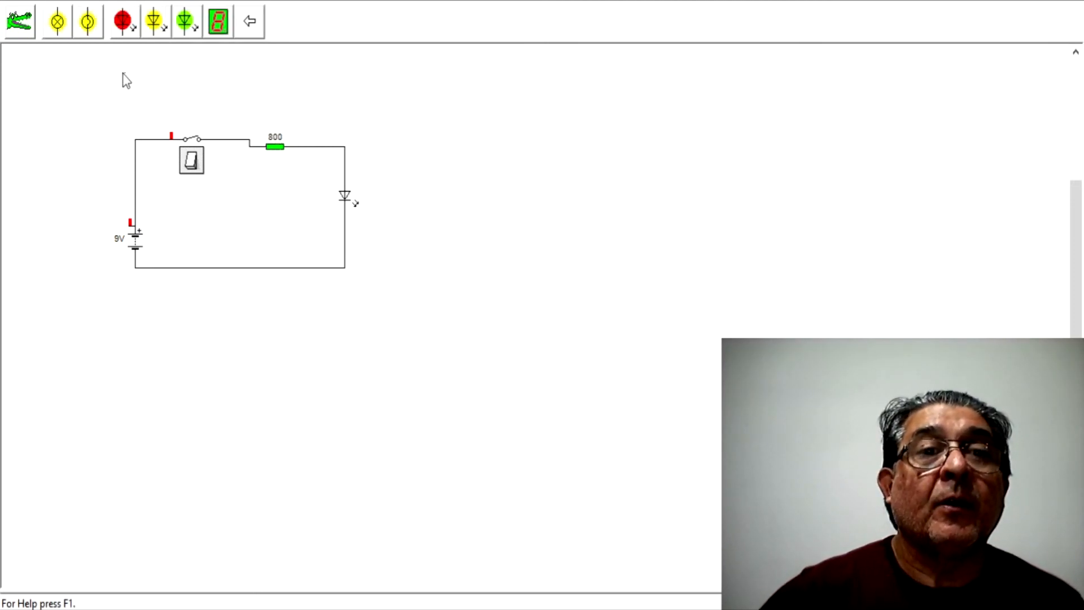
{"action": "left_click", "coordinate": [191, 165]}
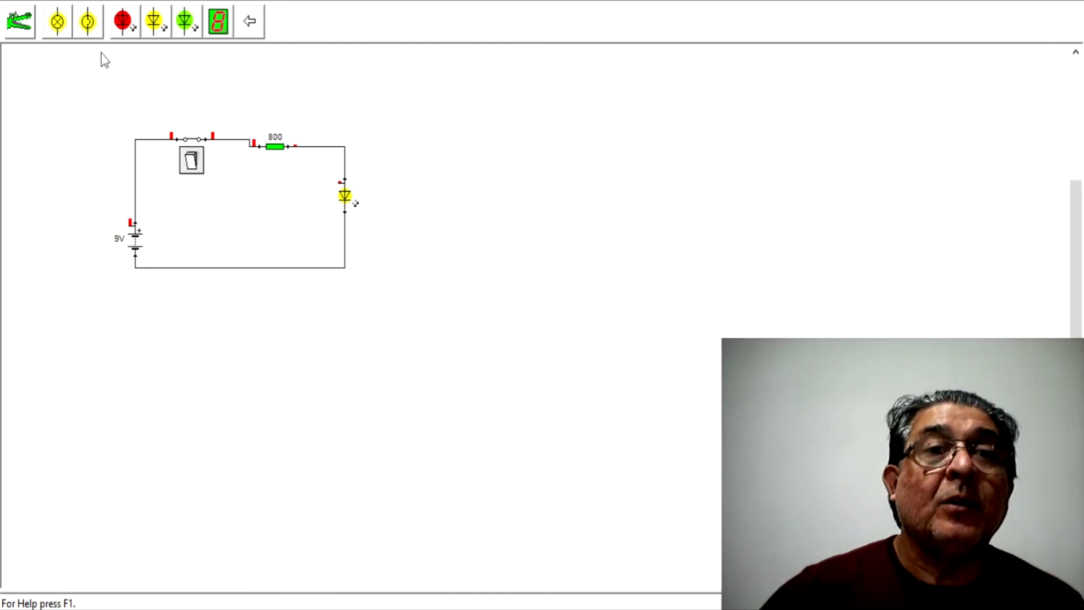
- Interrupt the circuit, set the series resistor to 500 Ω, and close the switch again
{"action": "left_click", "coordinate": [274, 147]}
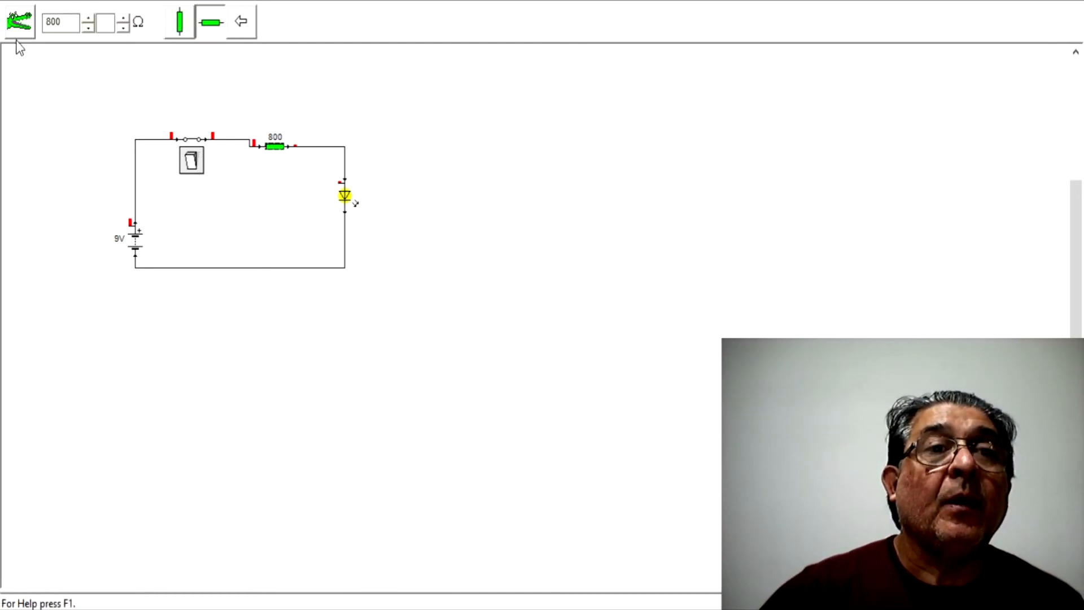
{"action": "left_click", "coordinate": [191, 160]}
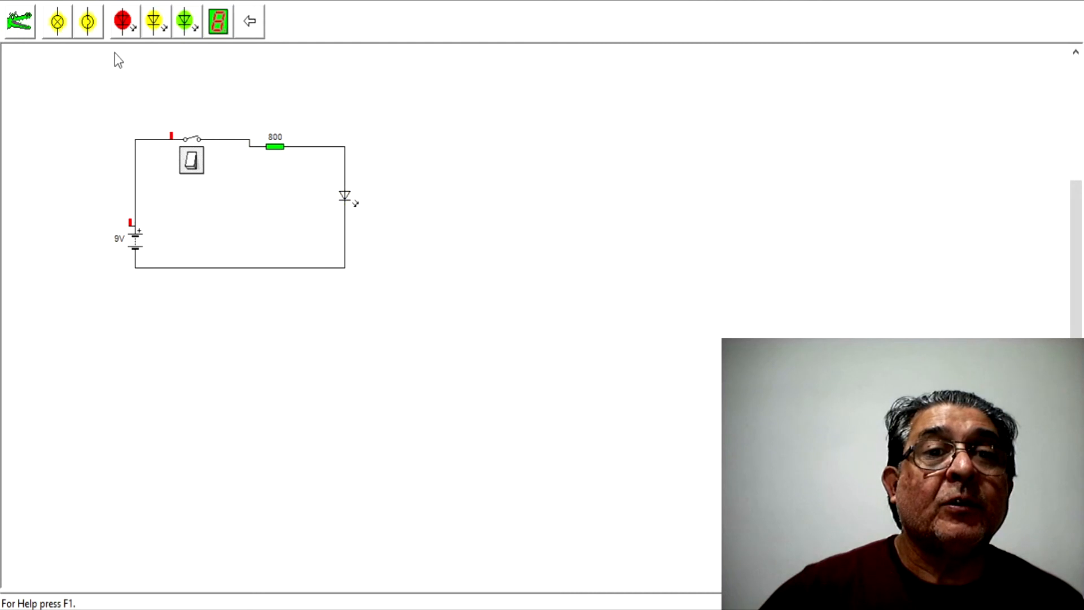
{"action": "left_click", "coordinate": [276, 147]}
{"action": "double_click", "coordinate": [58, 14]}
{"action": "type", "text": "500"}
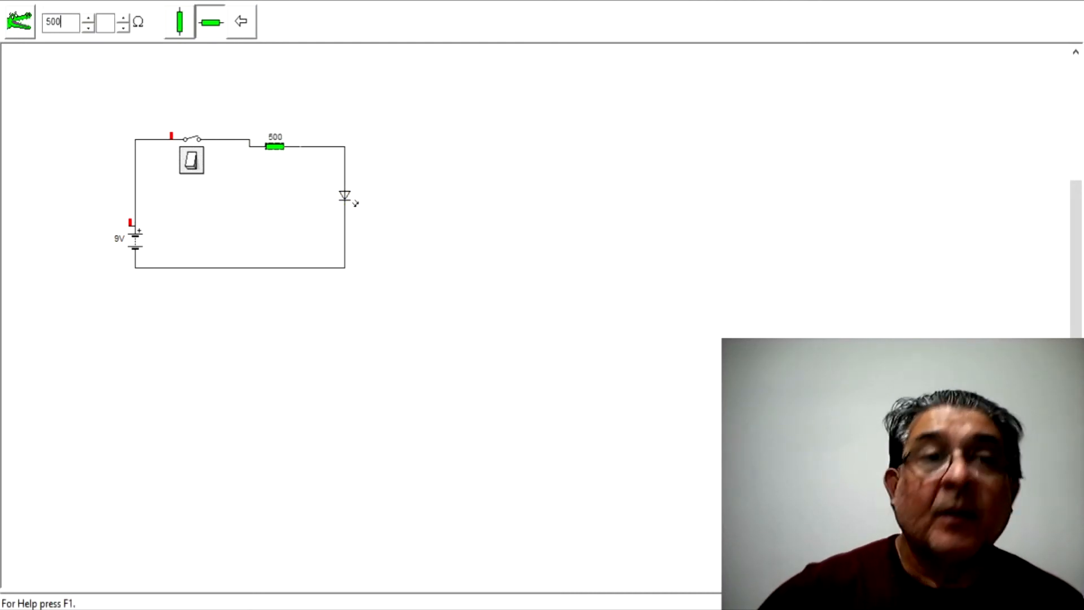
{"action": "left_click", "coordinate": [281, 79]}
{"action": "left_click", "coordinate": [191, 163]}
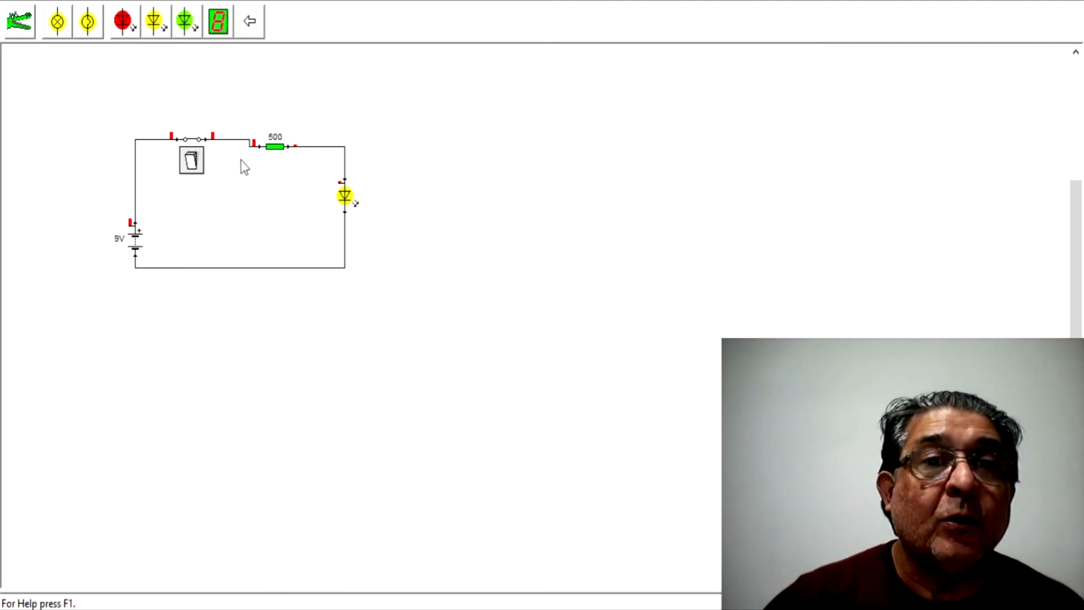
- Detach the vertical yellow LED from the circuit, place a horizontal yellow LED beyond the resistor, and delete the vertical one
{"action": "left_click_drag", "start_coordinate": [346, 195], "coordinate": [558, 163]}
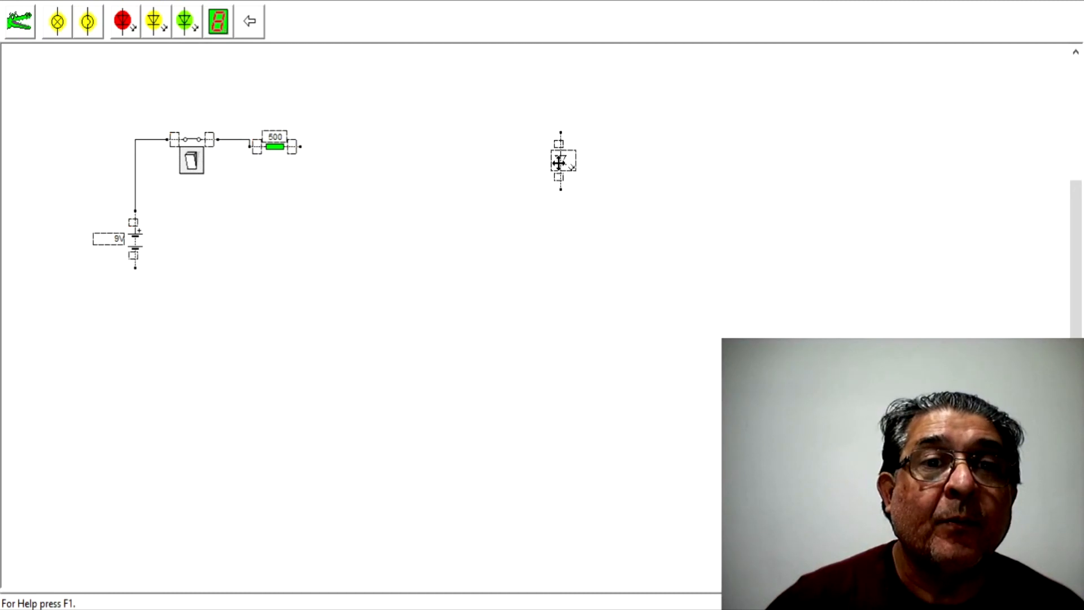
{"action": "left_click", "coordinate": [559, 161]}
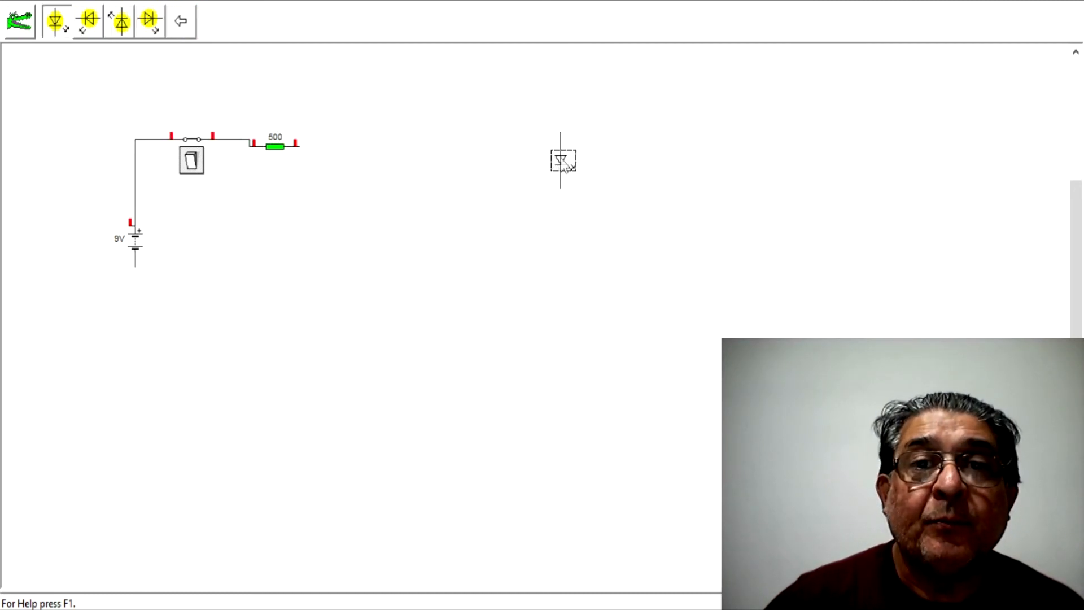
{"action": "left_click_drag", "start_coordinate": [149, 21], "coordinate": [407, 125]}
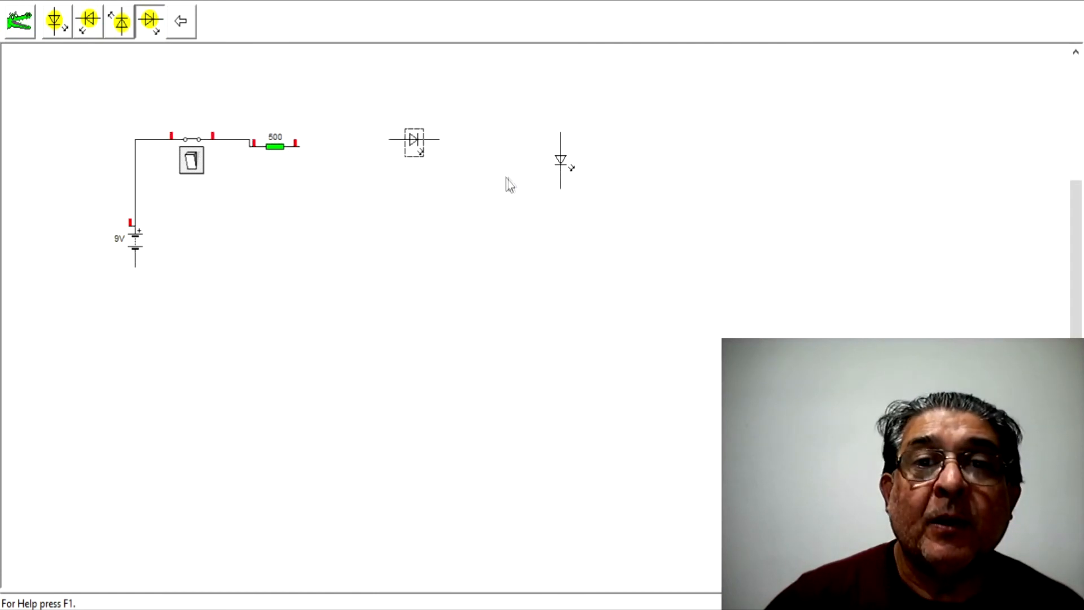
{"action": "left_click", "coordinate": [563, 159]}
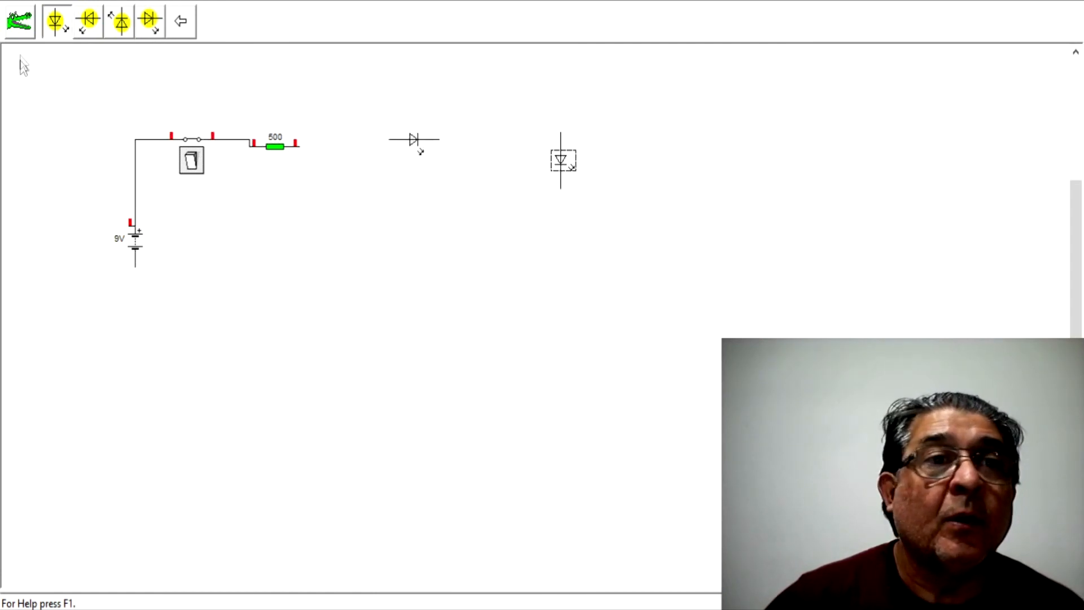
{"action": "left_click", "coordinate": [16, 21]}
- Place two more horizontal yellow LEDs in a column below the first one, all facing the same way
{"action": "left_click", "coordinate": [157, 22]}
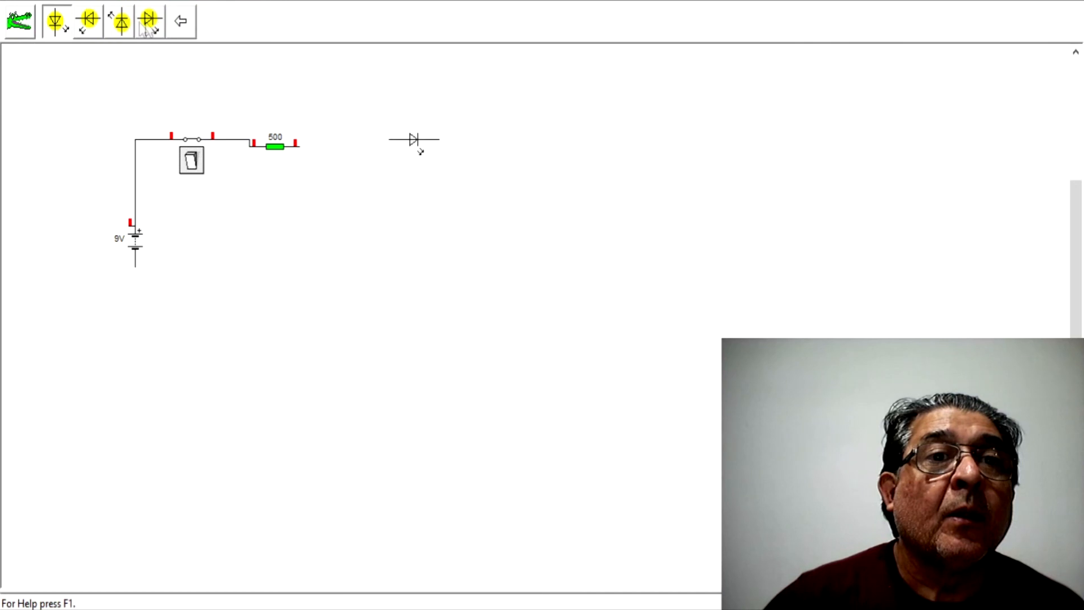
{"action": "left_click_drag", "start_coordinate": [148, 22], "coordinate": [411, 180]}
{"action": "left_click_drag", "start_coordinate": [149, 21], "coordinate": [410, 228]}
- Wire the three horizontal LEDs in parallel by joining their anodes together and their cathodes together
{"action": "mouse_move", "coordinate": [389, 140]}
{"action": "left_mouse_down"}
{"action": "mouse_move", "coordinate": [370, 173]}
{"action": "mouse_move", "coordinate": [371, 232]}
{"action": "mouse_move", "coordinate": [384, 237]}
{"action": "mouse_move", "coordinate": [389, 223]}
{"action": "mouse_move", "coordinate": [381, 242]}
{"action": "mouse_move", "coordinate": [390, 239]}
{"action": "left_mouse_up"}
{"action": "mouse_move", "coordinate": [439, 140]}
{"action": "left_mouse_down"}
{"action": "mouse_move", "coordinate": [464, 161]}
{"action": "mouse_move", "coordinate": [472, 231]}
{"action": "mouse_move", "coordinate": [440, 239]}
{"action": "left_mouse_up"}
{"action": "left_click_drag", "start_coordinate": [440, 189], "coordinate": [472, 189]}
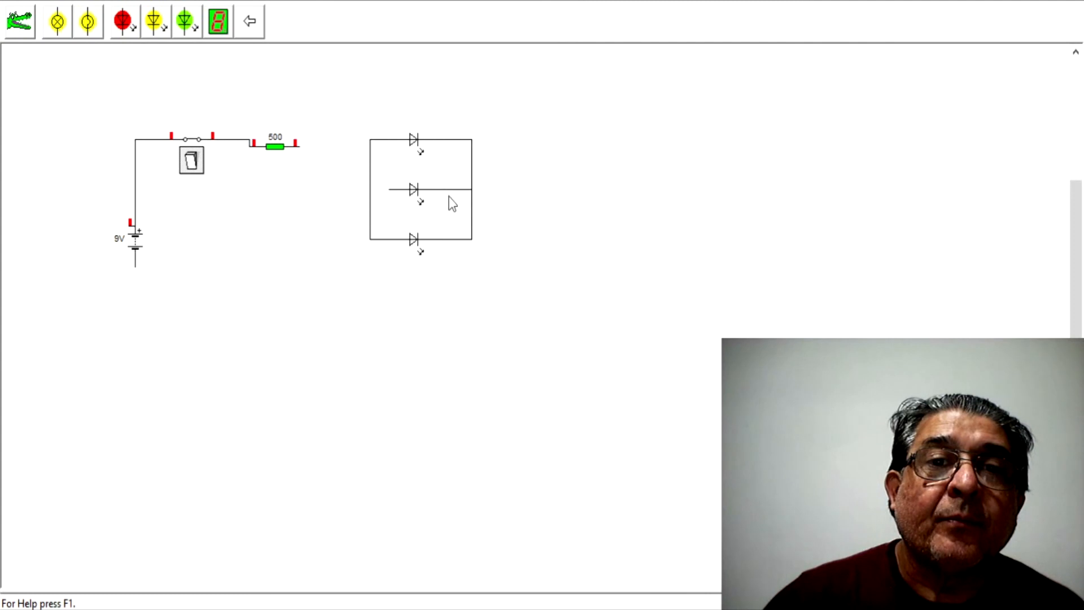
{"action": "mouse_move", "coordinate": [394, 200]}
{"action": "left_mouse_down"}
{"action": "mouse_move", "coordinate": [387, 173]}
{"action": "mouse_move", "coordinate": [377, 179]}
{"action": "left_mouse_up"}
- Open the switch and connect the free end of the 500 Ω resistor to the common anode wire of the parallel LEDs
{"action": "left_click", "coordinate": [193, 161]}
{"action": "mouse_move", "coordinate": [299, 146]}
{"action": "left_mouse_down"}
{"action": "mouse_move", "coordinate": [311, 135]}
{"action": "mouse_move", "coordinate": [334, 191]}
{"action": "mouse_move", "coordinate": [357, 173]}
{"action": "mouse_move", "coordinate": [372, 188]}
{"action": "mouse_move", "coordinate": [373, 169]}
{"action": "mouse_move", "coordinate": [365, 176]}
{"action": "left_mouse_up"}
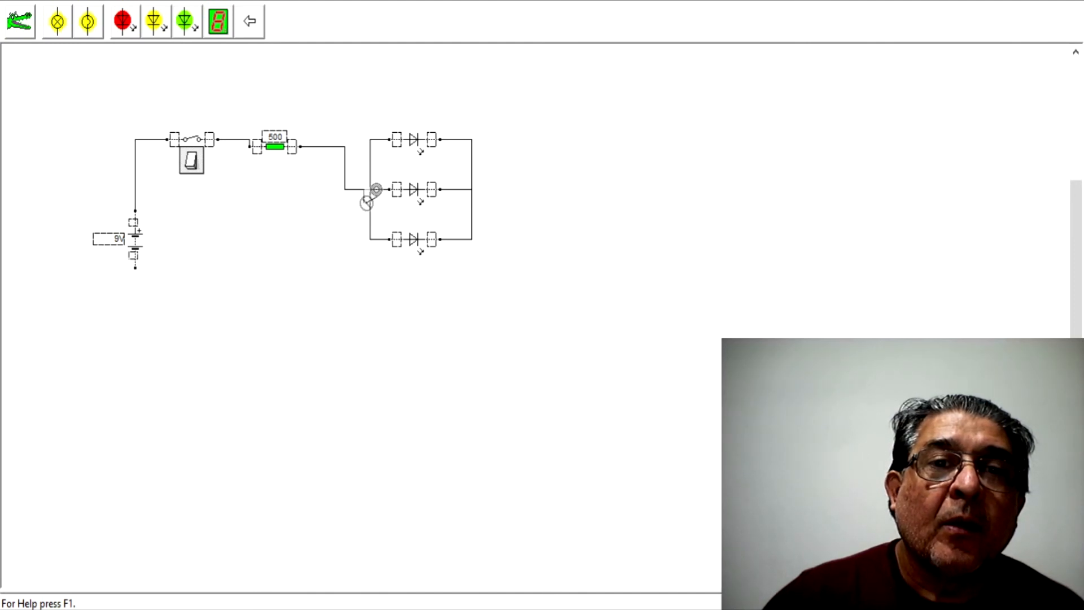
{"action": "left_click_drag", "start_coordinate": [356, 201], "coordinate": [370, 204]}
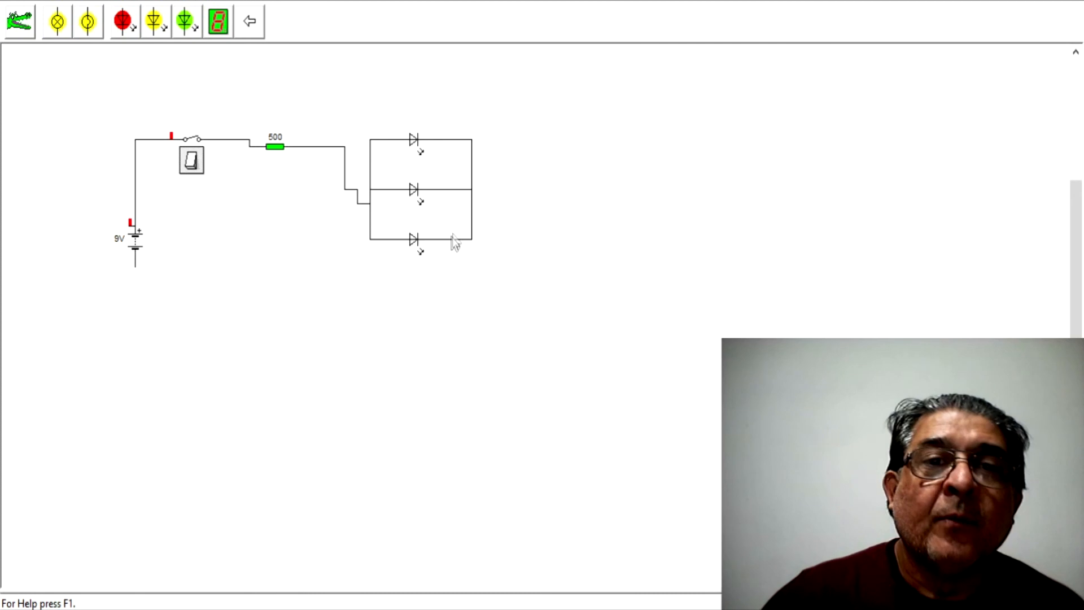
- Connect the common cathode wire of the parallel LEDs to the 9 V battery's negative terminal and close the switch
{"action": "mouse_move", "coordinate": [472, 217]}
{"action": "left_mouse_down"}
{"action": "mouse_move", "coordinate": [478, 279]}
{"action": "mouse_move", "coordinate": [463, 303]}
{"action": "mouse_move", "coordinate": [160, 302]}
{"action": "mouse_move", "coordinate": [135, 268]}
{"action": "left_mouse_up"}
{"action": "left_click", "coordinate": [191, 165]}
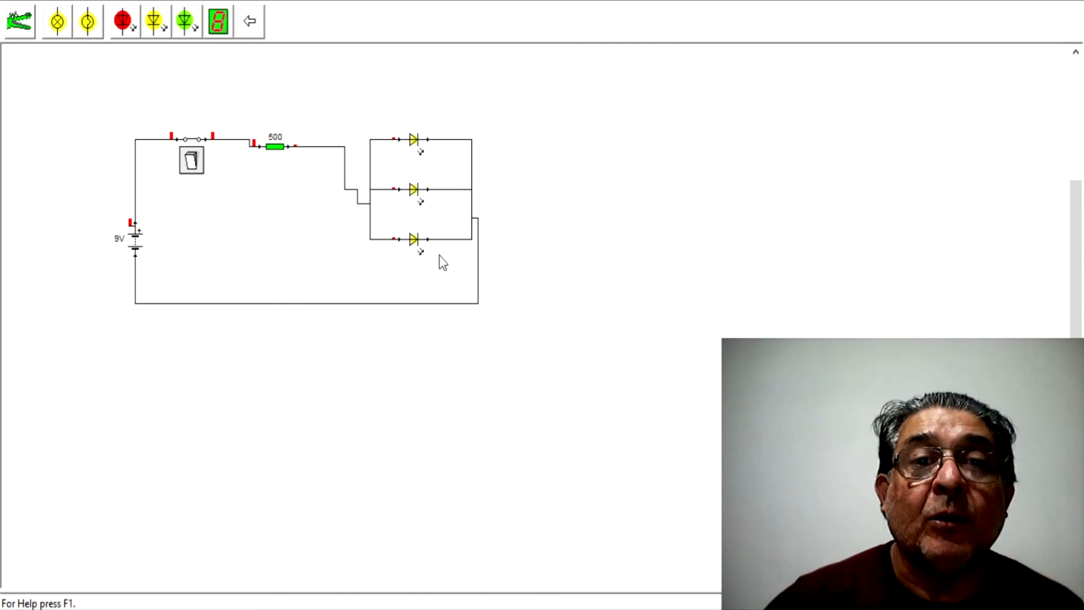
- Open the switch, set the series resistor to 350 Ω, and close the switch again to power the parallel LEDs
{"action": "left_click", "coordinate": [192, 162]}
{"action": "left_click", "coordinate": [274, 146]}
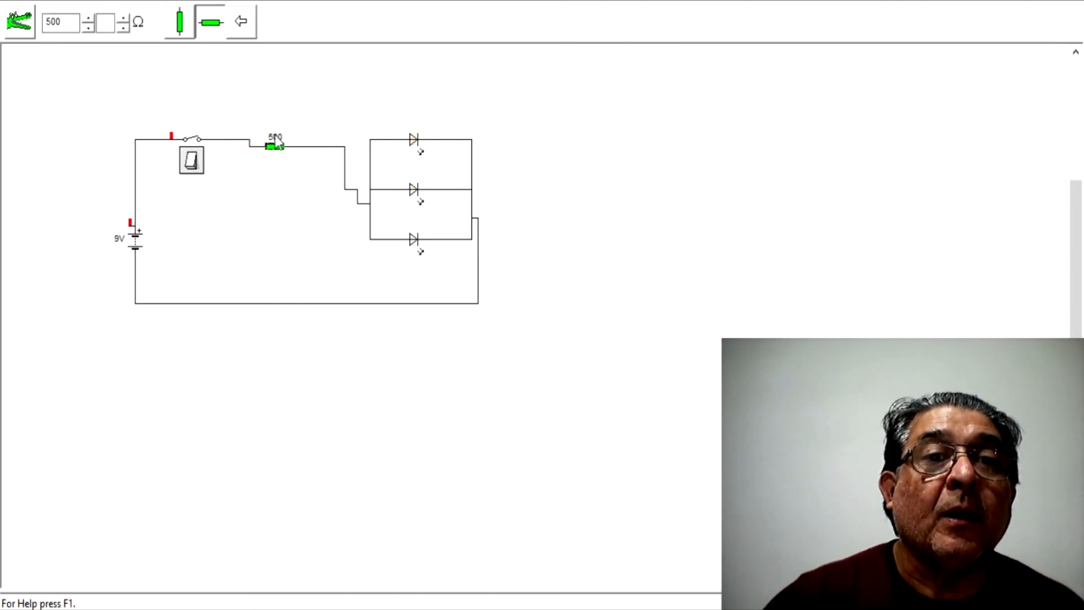
{"action": "left_click_drag", "start_coordinate": [77, 22], "coordinate": [2, 21]}
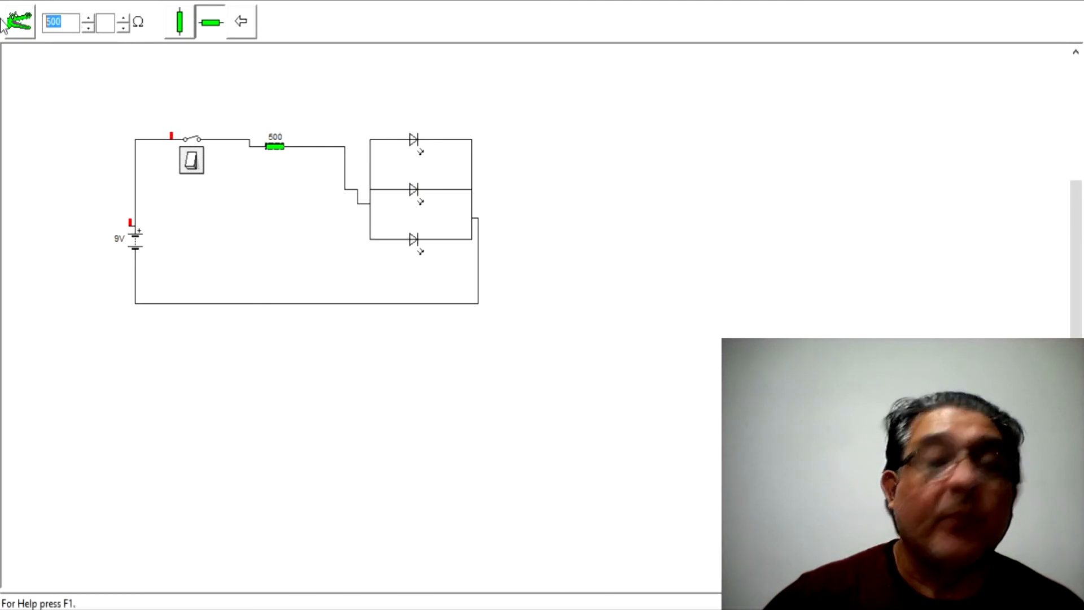
{"action": "type", "text": "3"}
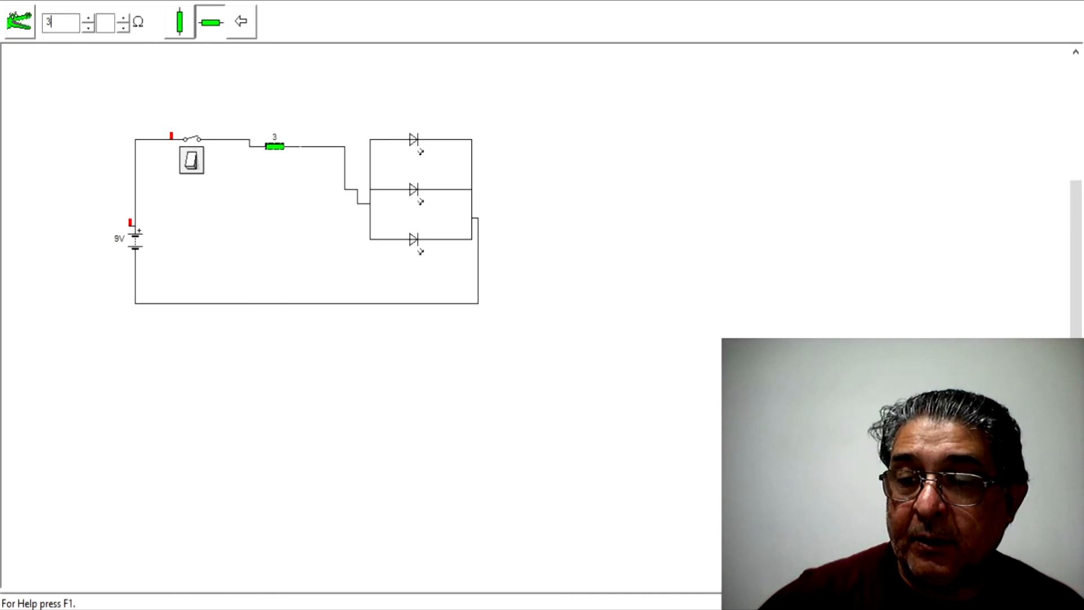
{"action": "left_click", "coordinate": [83, 125]}
{"action": "left_click", "coordinate": [192, 161]}
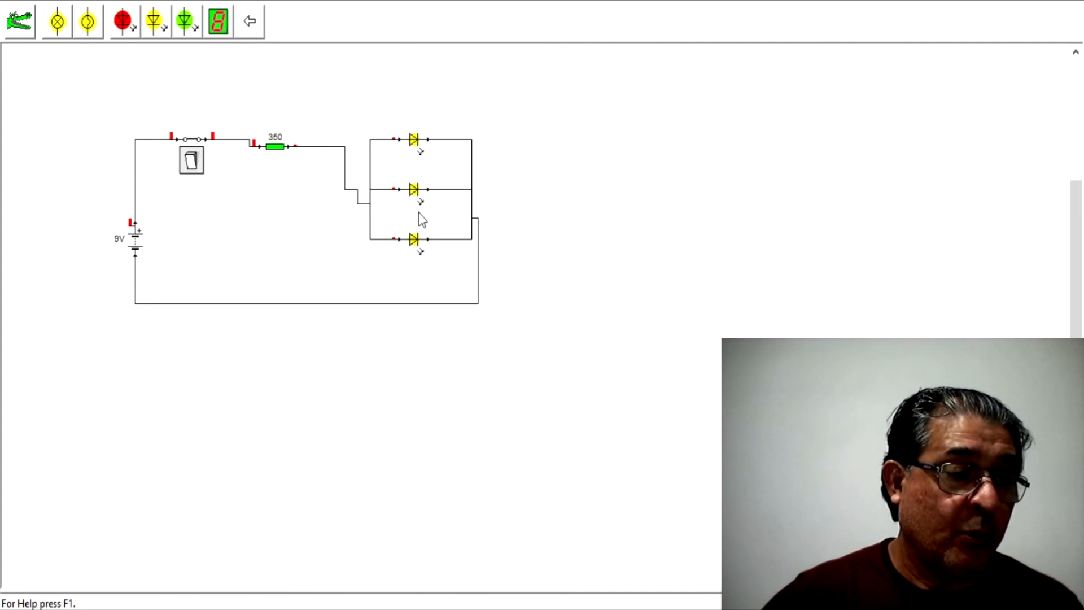
- Place a second battery and switch in the free area beside the 9 V circuit and set that battery to 12 V
{"action": "left_click", "coordinate": [250, 22]}
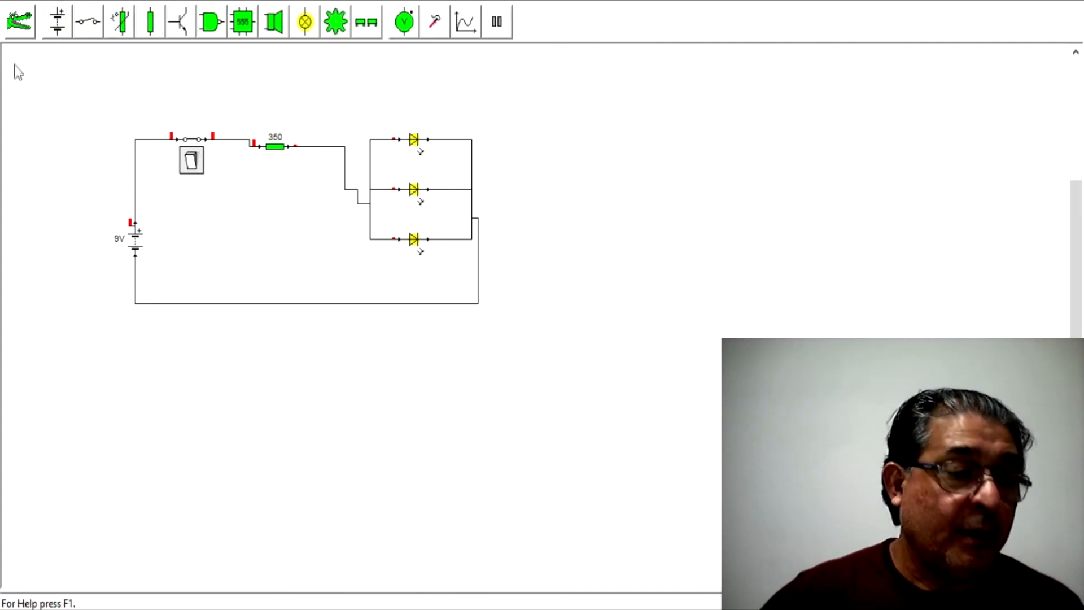
{"action": "left_click_drag", "start_coordinate": [57, 21], "coordinate": [598, 201]}
{"action": "left_click_drag", "start_coordinate": [82, 30], "coordinate": [628, 126]}
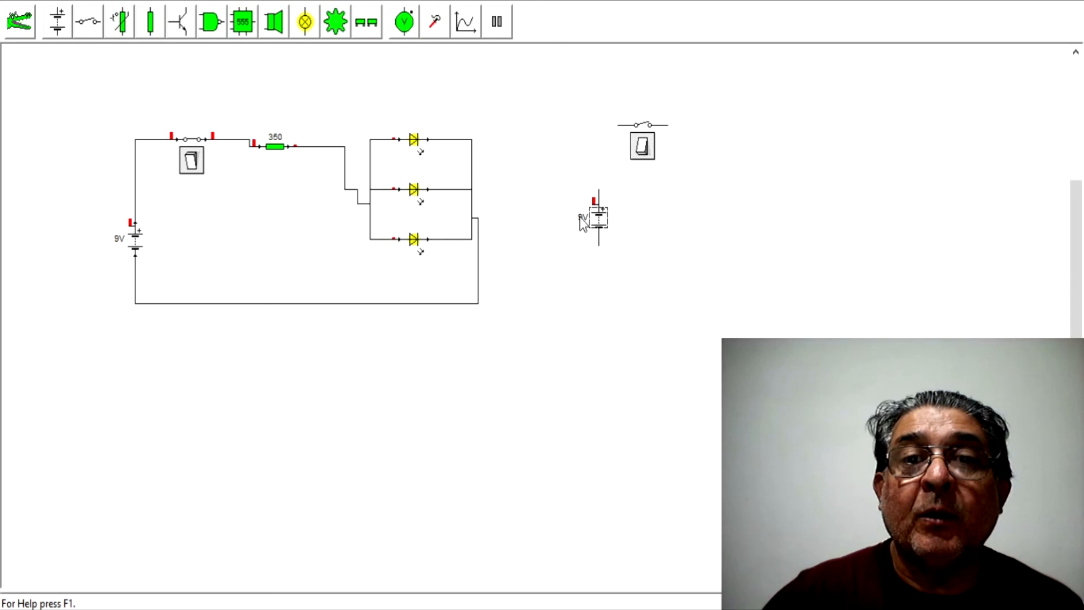
{"action": "left_click", "coordinate": [581, 217]}
{"action": "double_click", "coordinate": [66, 27]}
{"action": "type", "text": "12"}
{"action": "left_click", "coordinate": [693, 233]}
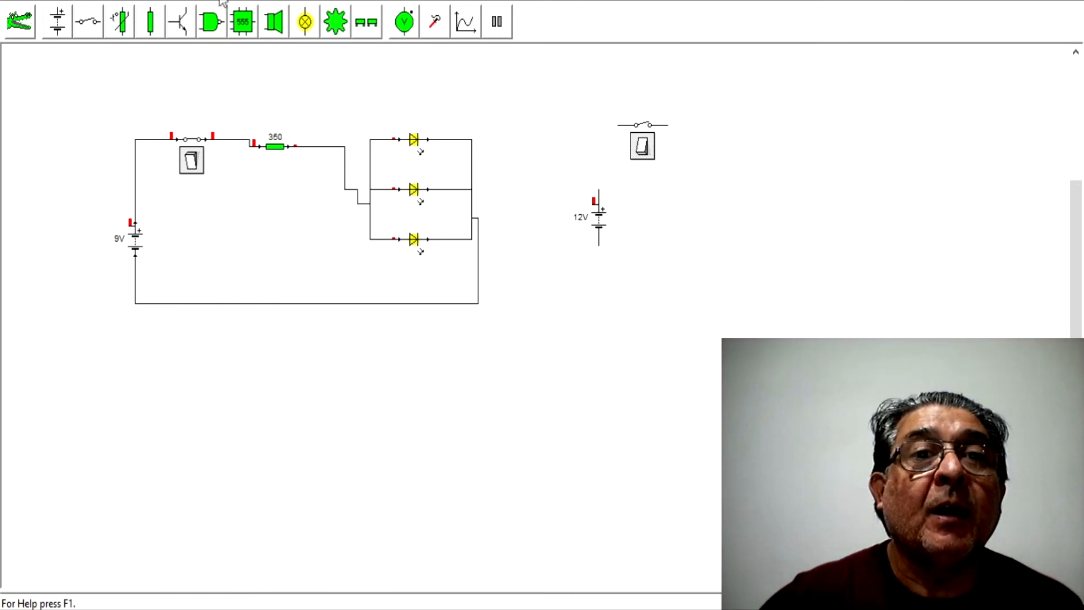
- Place a horizontal green LED beyond the new switch, facing away from it
{"action": "left_click", "coordinate": [308, 25]}
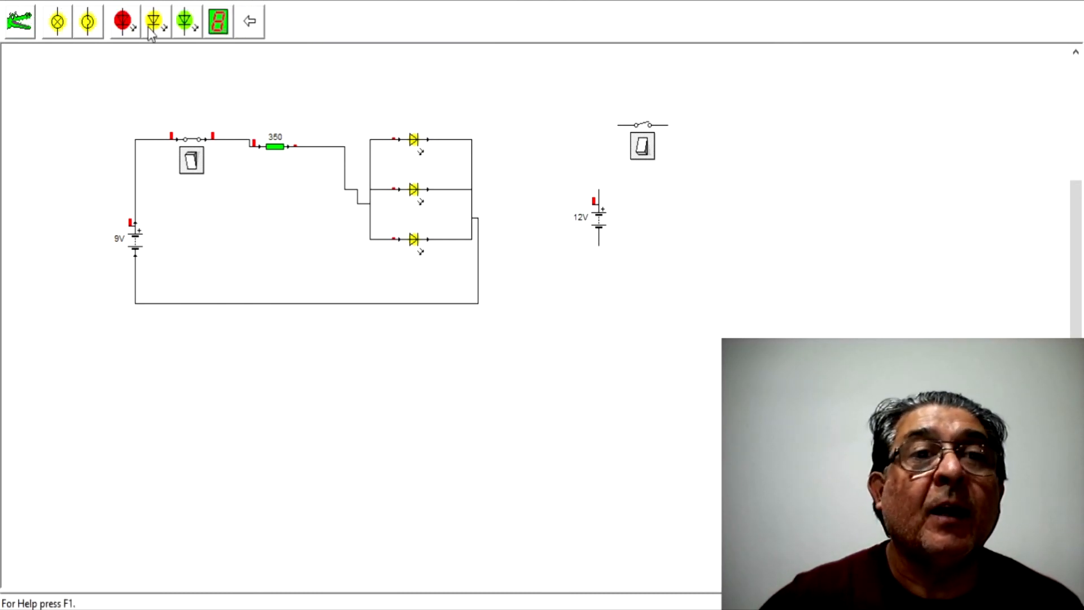
{"action": "left_click", "coordinate": [184, 23]}
{"action": "left_click_drag", "start_coordinate": [150, 21], "coordinate": [722, 112]}
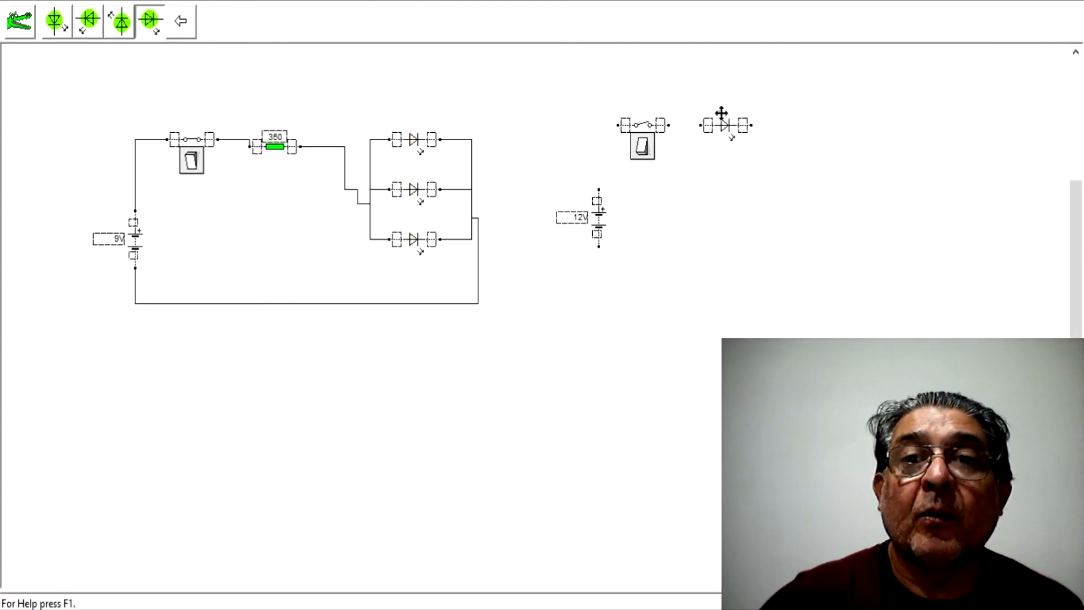
{"action": "left_click", "coordinate": [179, 23]}
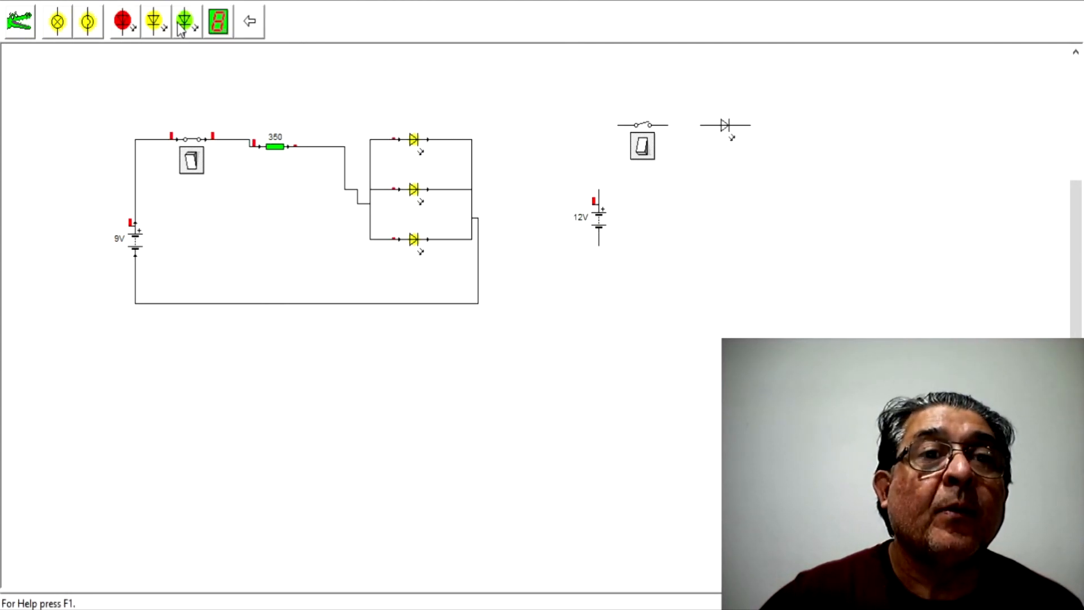
- Place a yellow LED and a red LED below it, both vertical, downward-facing and joined in series, beyond the green LED
{"action": "left_click", "coordinate": [153, 23]}
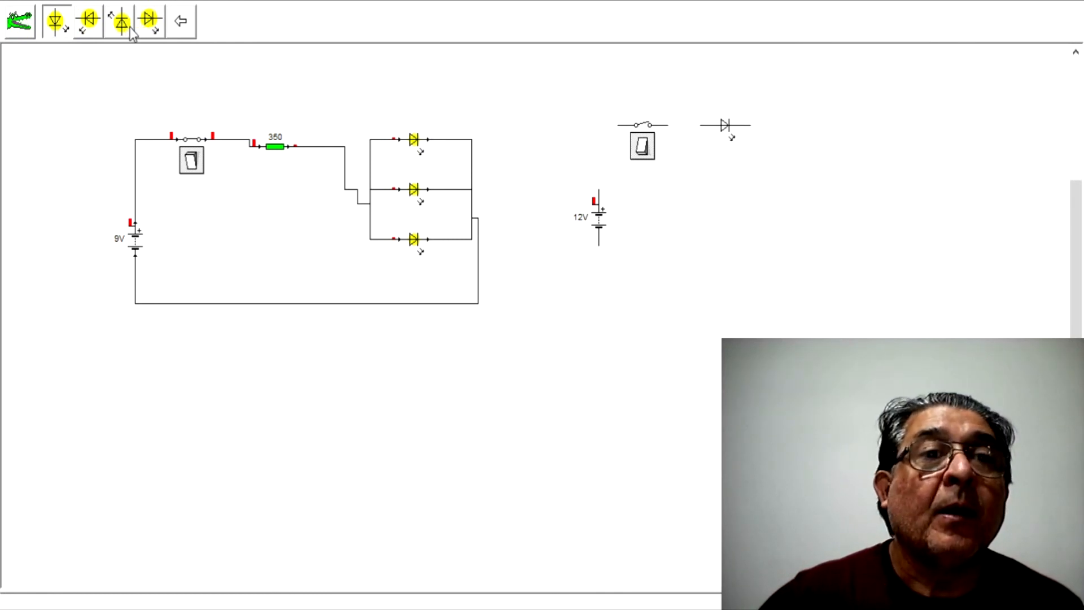
{"action": "left_click_drag", "start_coordinate": [123, 25], "coordinate": [782, 159]}
{"action": "left_click", "coordinate": [181, 22]}
{"action": "left_click", "coordinate": [122, 22]}
{"action": "left_click_drag", "start_coordinate": [51, 24], "coordinate": [779, 217]}
{"action": "left_click", "coordinate": [181, 22]}
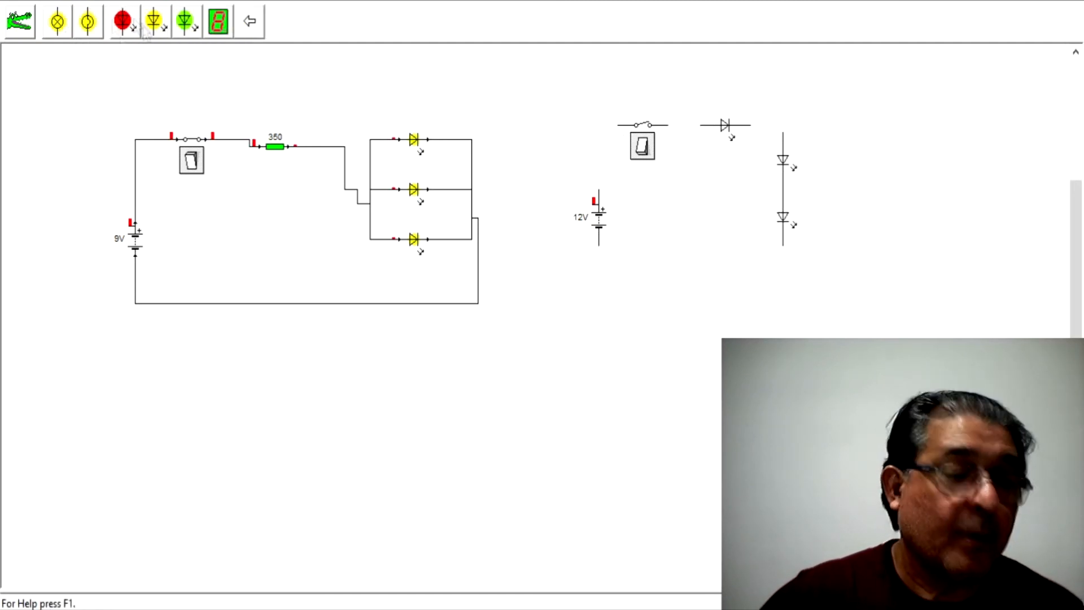
- Add three horizontal green LEDs in series from the red LED's lower end, all facing back toward the battery
{"action": "left_click", "coordinate": [185, 23]}
{"action": "left_click_drag", "start_coordinate": [89, 21], "coordinate": [757, 246]}
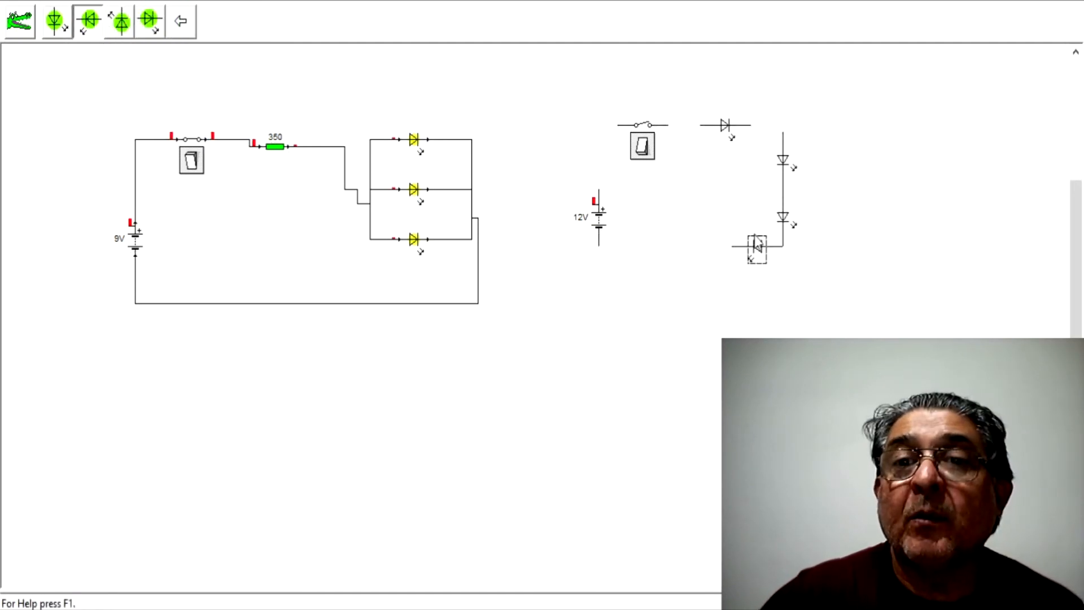
{"action": "left_click_drag", "start_coordinate": [92, 26], "coordinate": [701, 232]}
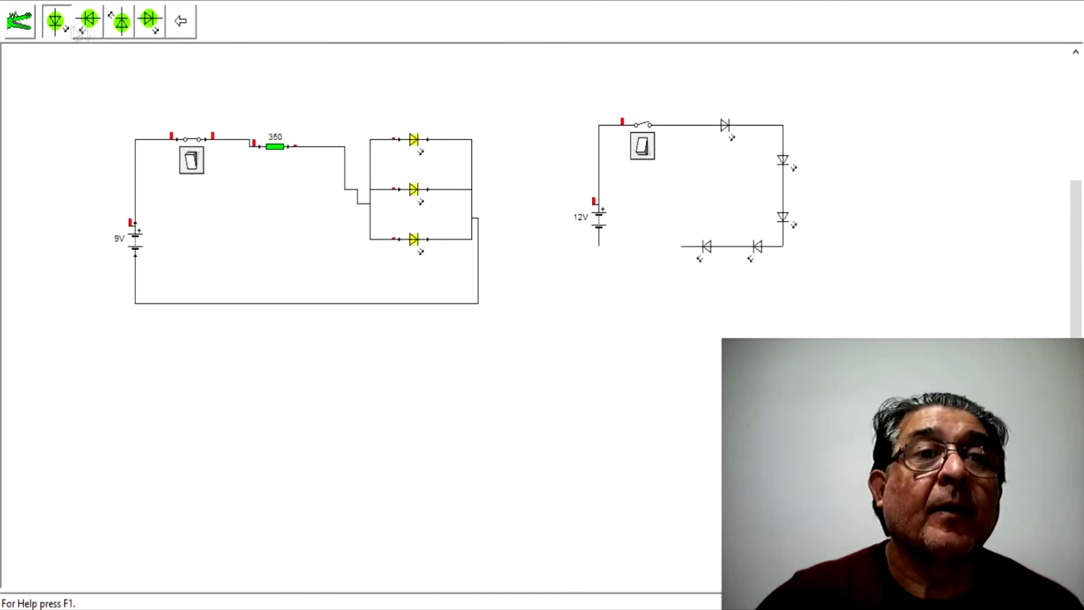
{"action": "mouse_move", "coordinate": [90, 24]}
{"action": "left_mouse_down"}
{"action": "mouse_move", "coordinate": [652, 232]}
{"action": "mouse_move", "coordinate": [630, 246]}
{"action": "left_mouse_up"}
{"action": "left_click", "coordinate": [181, 21]}
- Shift the upper green LED toward the corner and insert another green LED between it and the switch
{"action": "left_click_drag", "start_coordinate": [725, 124], "coordinate": [756, 132]}
{"action": "left_click", "coordinate": [185, 23]}
{"action": "left_click_drag", "start_coordinate": [90, 22], "coordinate": [702, 126]}
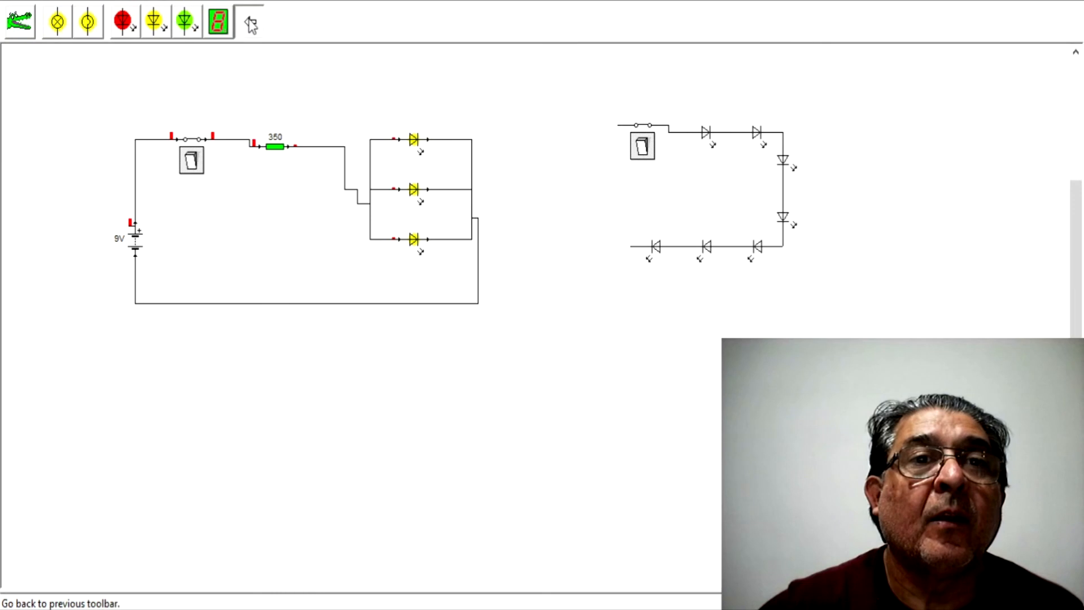
- Place a battery and another switch ahead of the existing switch, wired into the series LED loop
{"action": "left_click", "coordinate": [249, 21]}
{"action": "left_click_drag", "start_coordinate": [60, 26], "coordinate": [547, 210]}
{"action": "left_click_drag", "start_coordinate": [88, 23], "coordinate": [560, 126]}
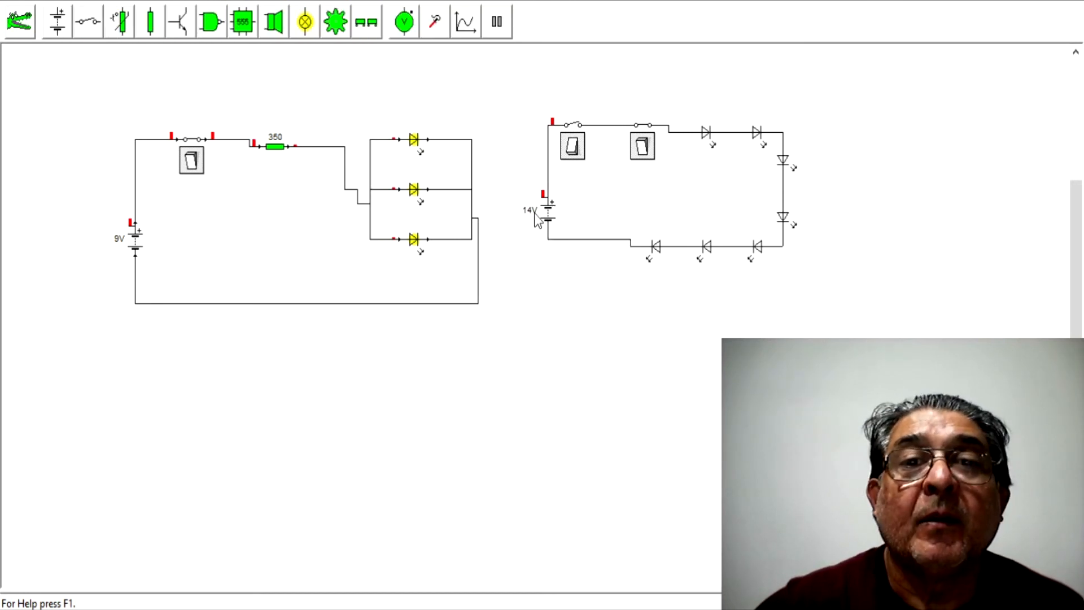
- Set the series circuit's battery to 14.5 V and close its open switch to power the LED string
{"action": "left_click", "coordinate": [534, 216]}
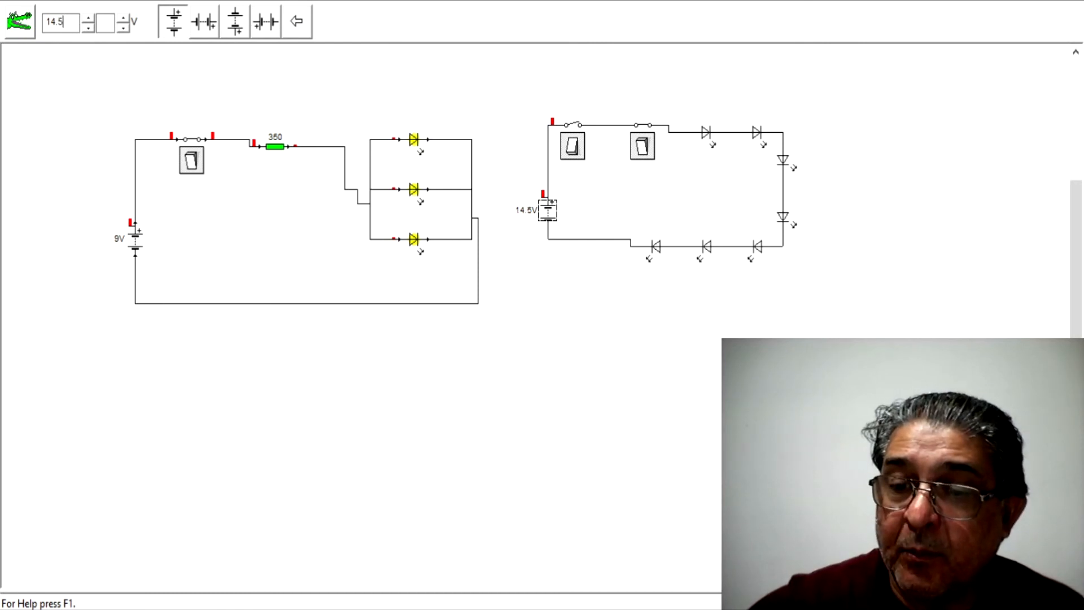
{"action": "left_click", "coordinate": [604, 430]}
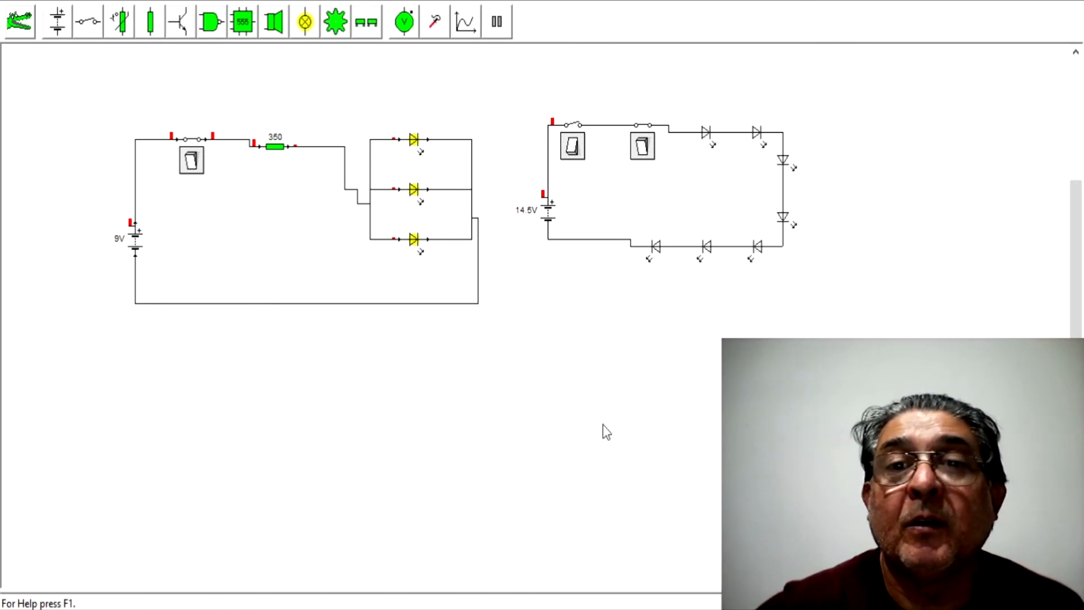
{"action": "left_click", "coordinate": [571, 148]}
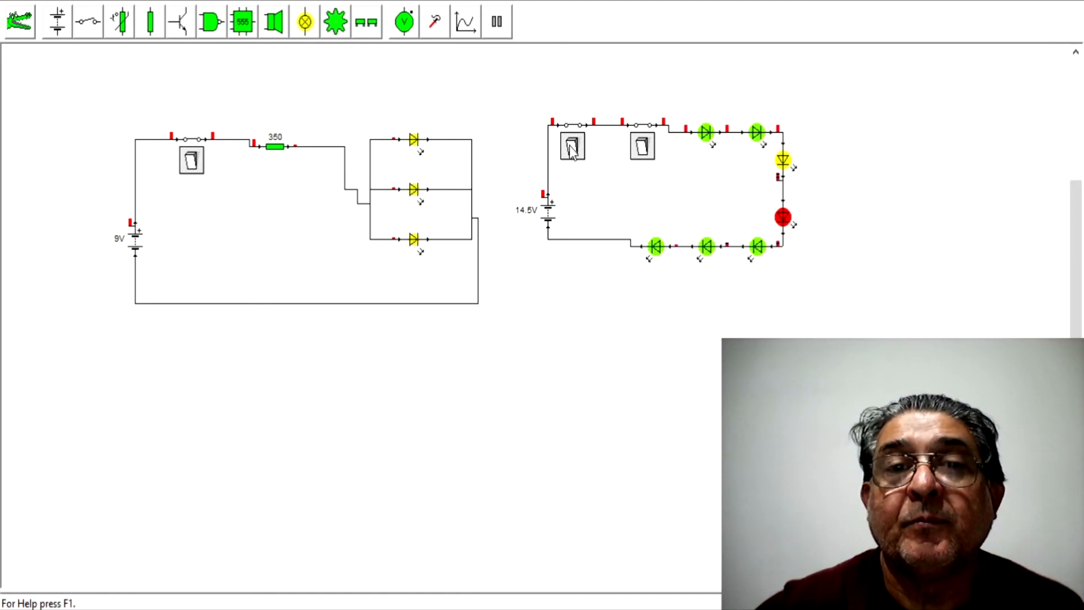